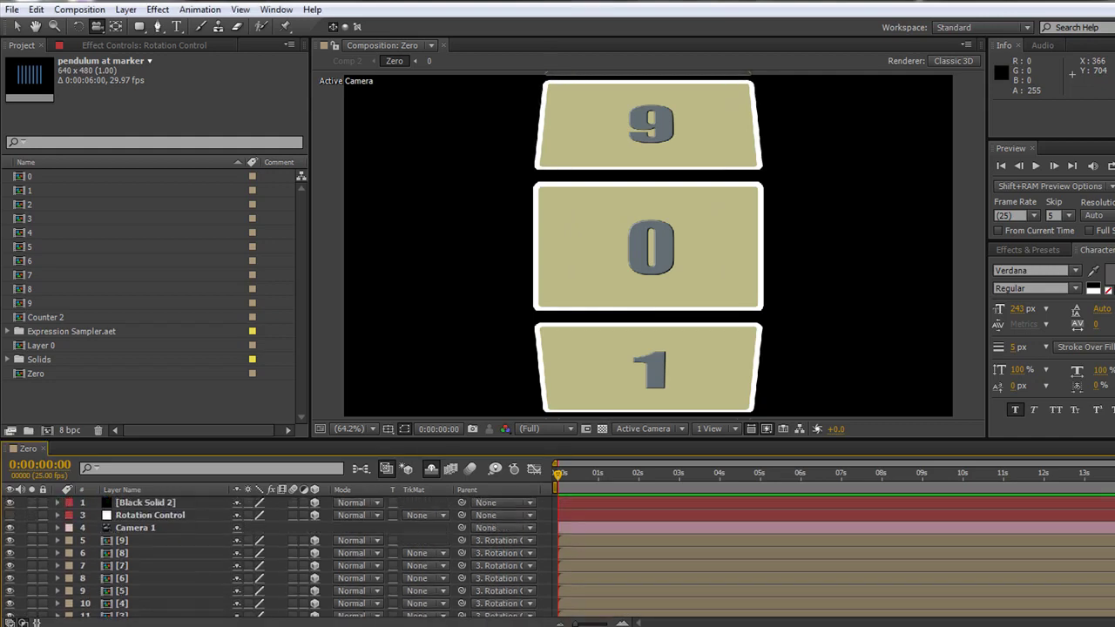
# Orbit the camera to view the whole card ring, then expose Camera 1's transform for resetting.
pyautogui.scroll(-2, 279, 557)
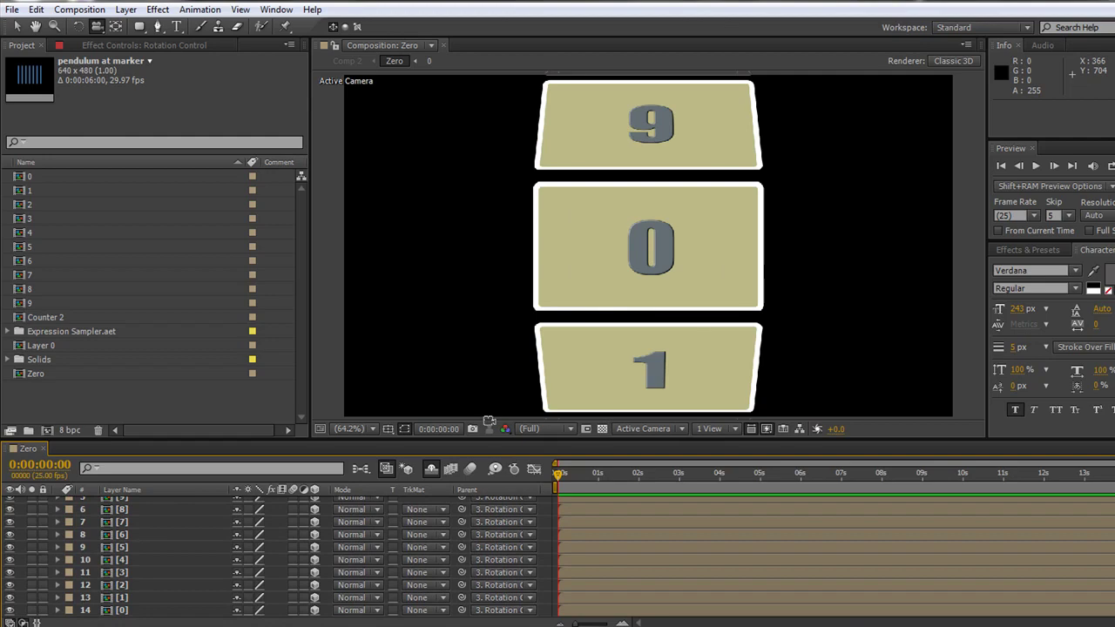
pyautogui.moveTo(450, 309); pyautogui.dragTo(635, 259)
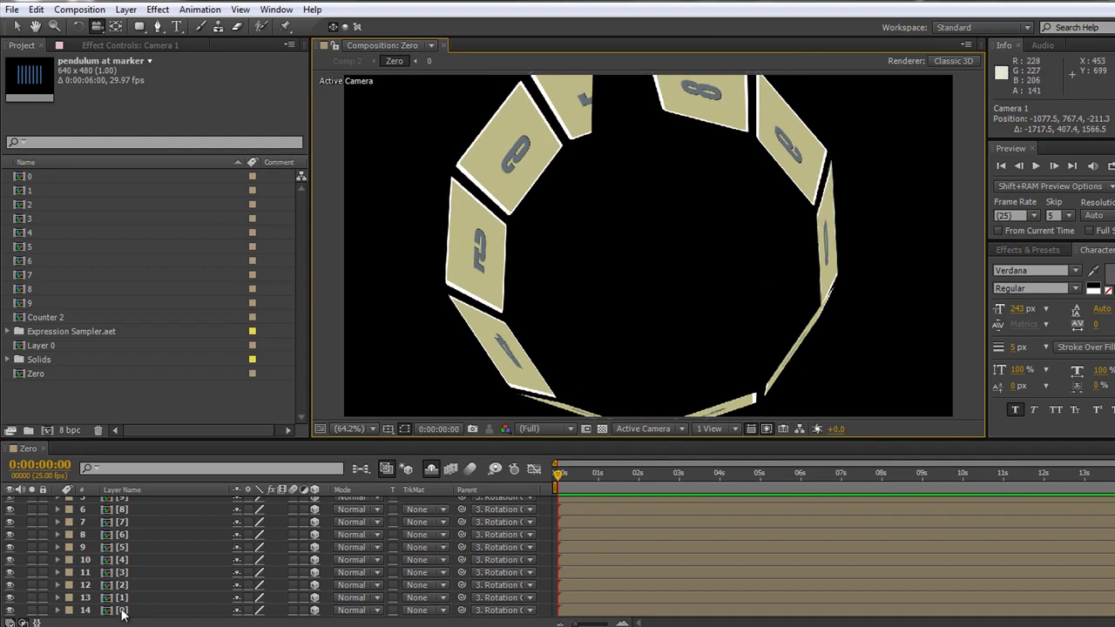
pyautogui.scroll(3, 130, 558)
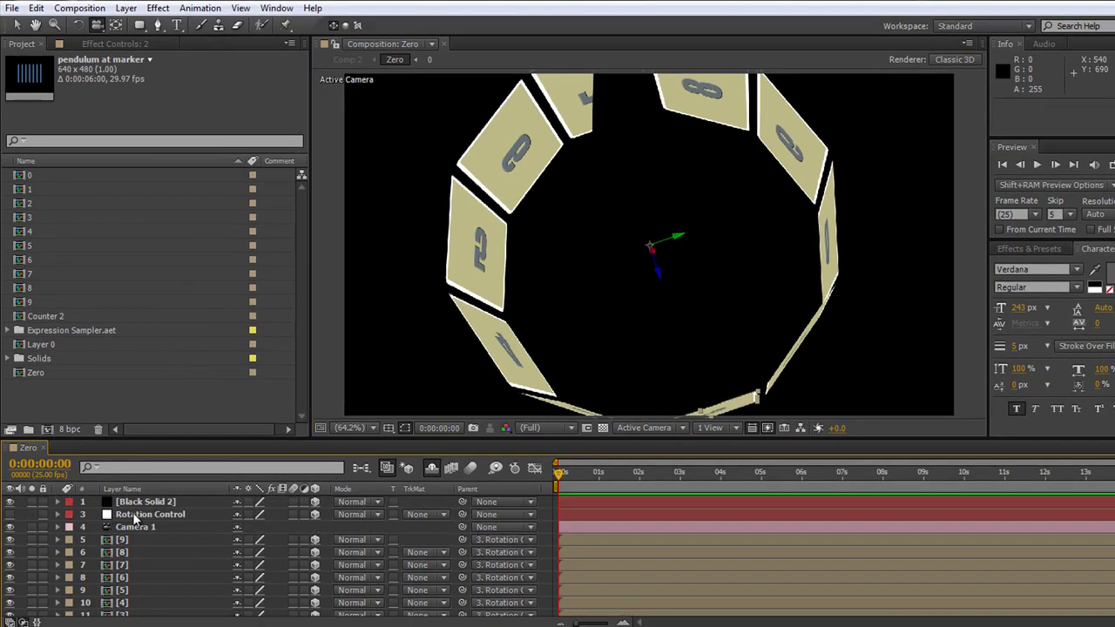
pyautogui.click(57, 527)
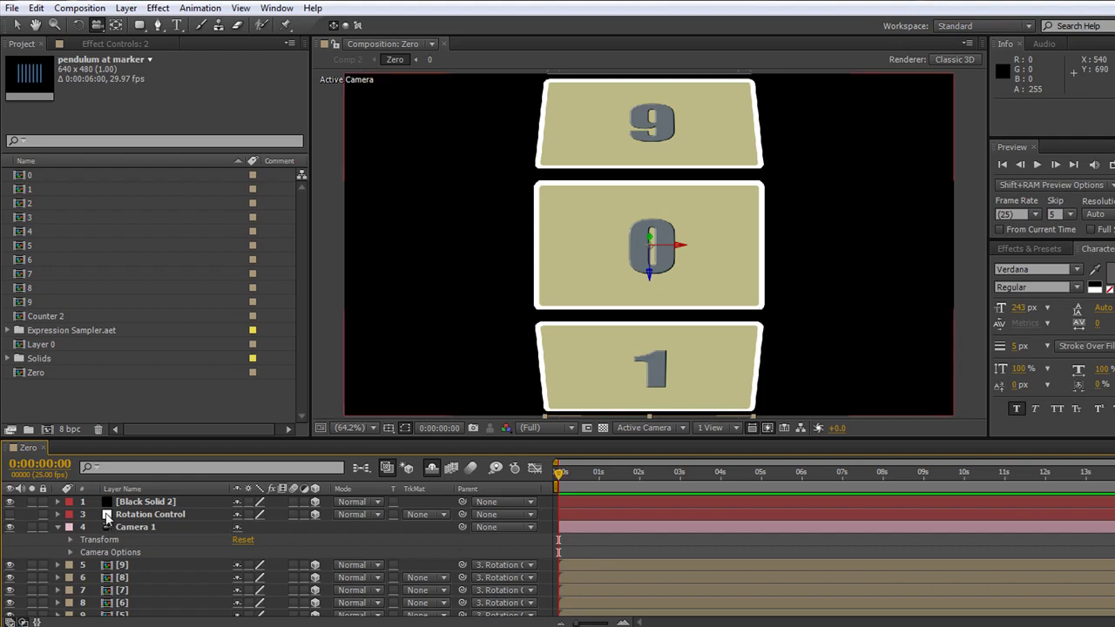
# Collapse Camera 1 and expose the Rotation Control layer's transform properties.
pyautogui.click(57, 527)
pyautogui.click(146, 516)
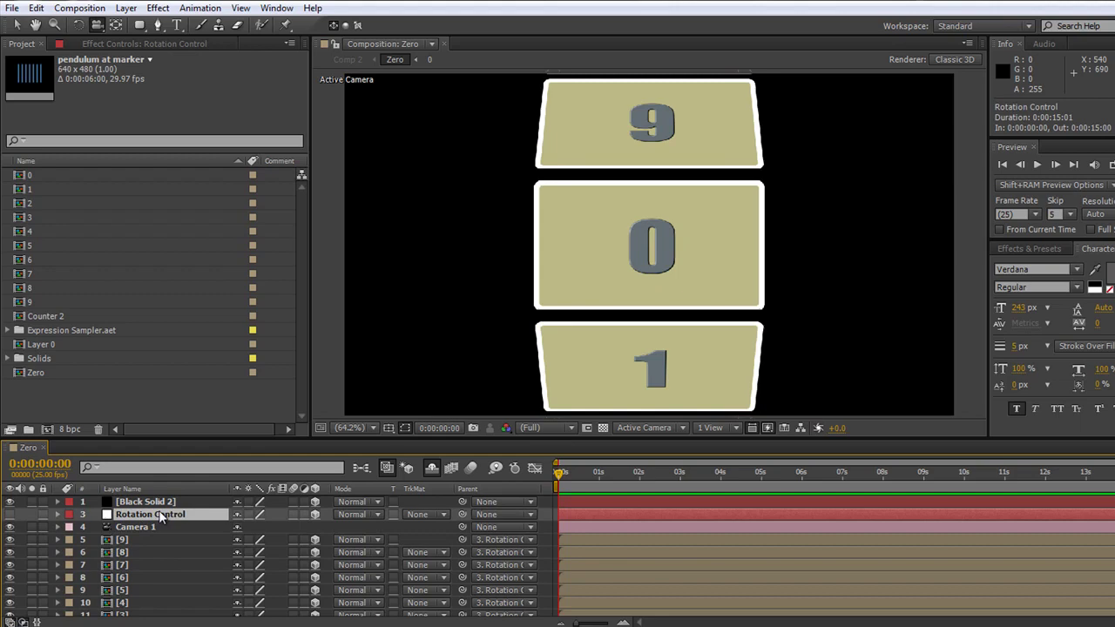
pyautogui.click(57, 514)
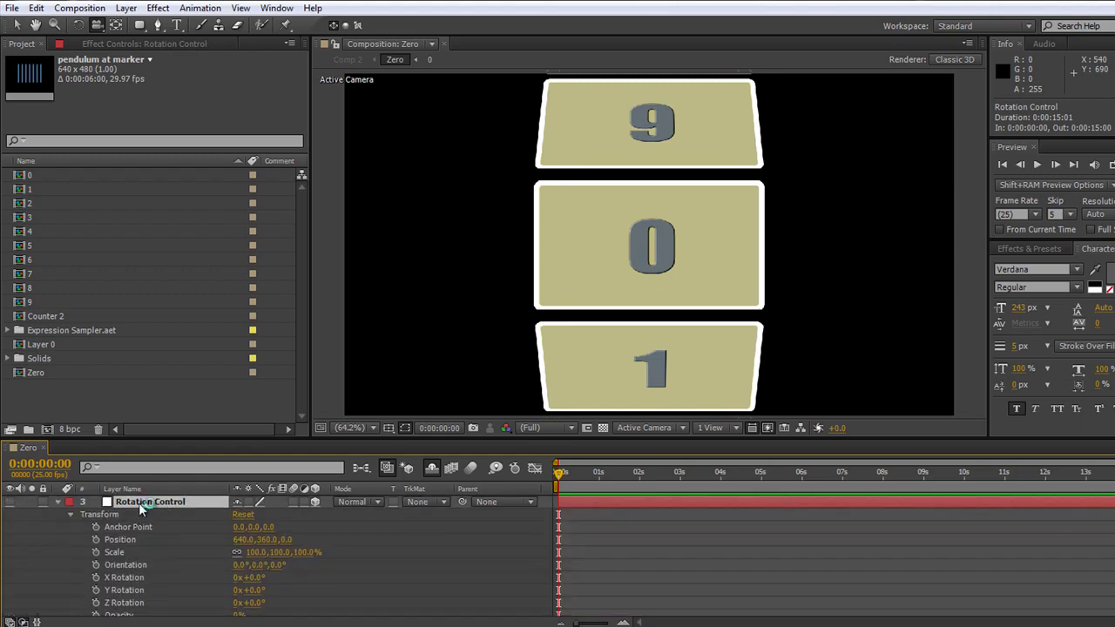
pyautogui.scroll(-2, 138, 502)
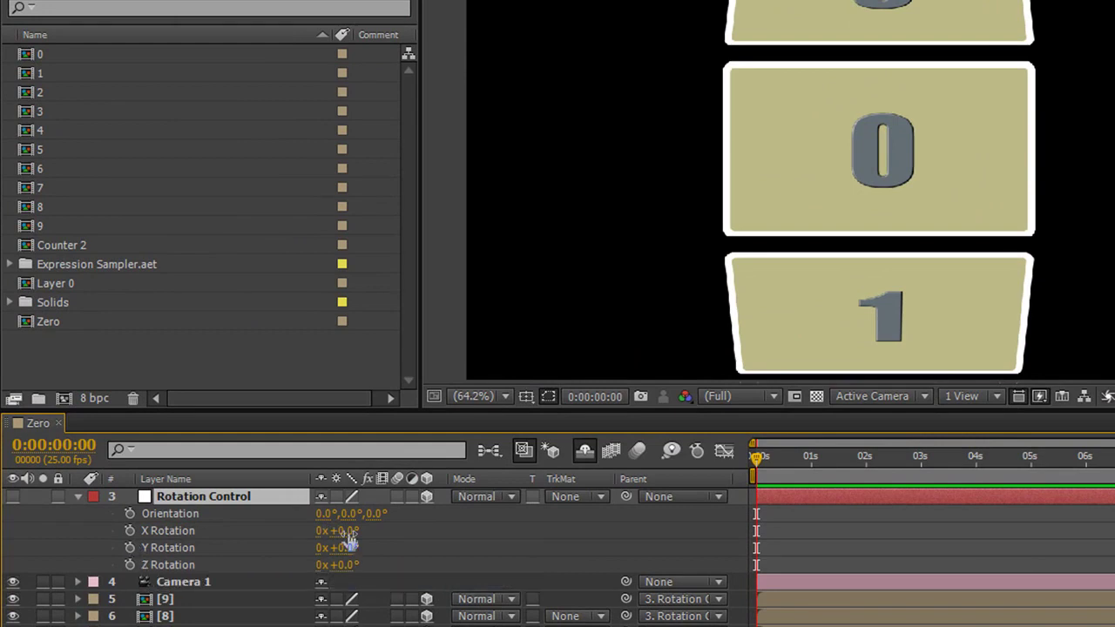
# Scrub X Rotation to test-spin the card drum, then reset it to 0°.
pyautogui.moveTo(347, 530); pyautogui.dragTo(323, 540)
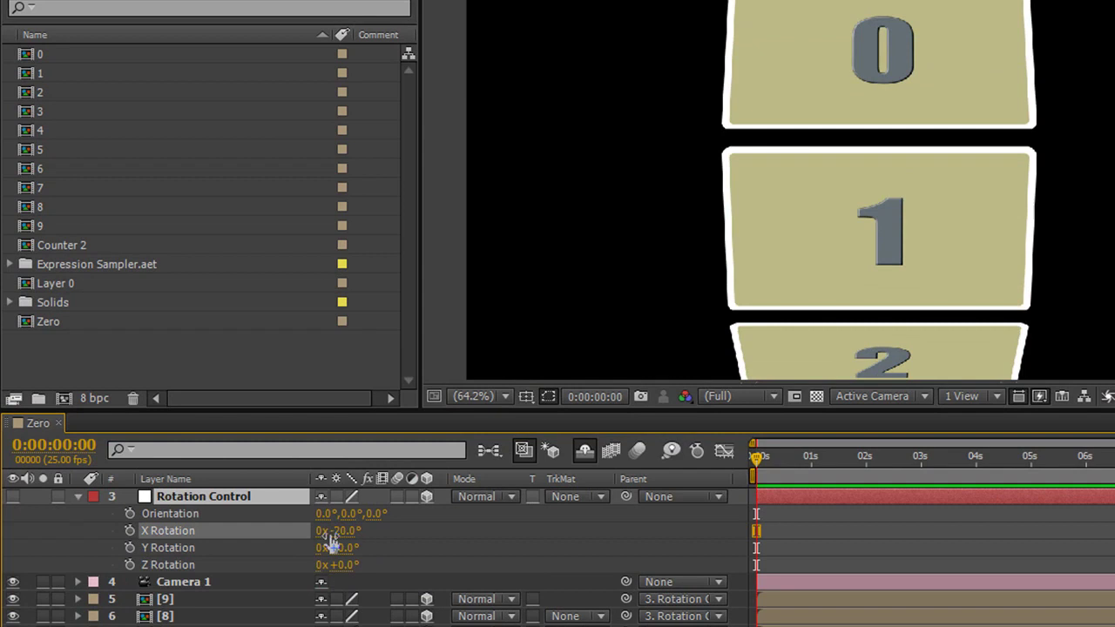
pyautogui.rightClick(190, 531)
pyautogui.click(240, 471)
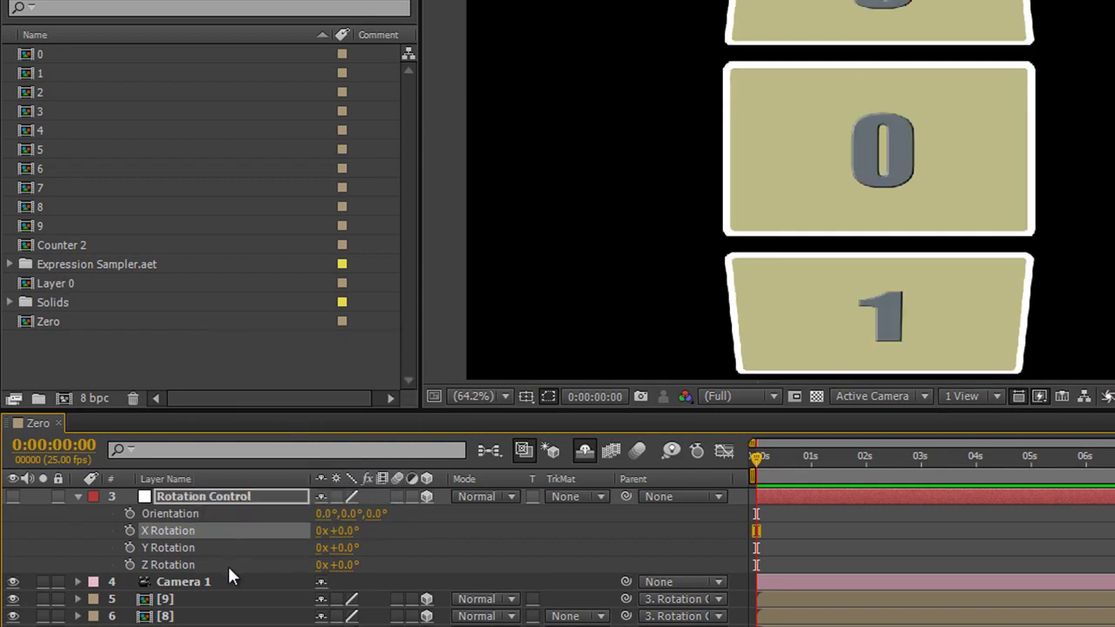
# Start the X Rotation stopwatch at 0 s and add a matching 0° keyframe at 1 s.
pyautogui.click(129, 531)
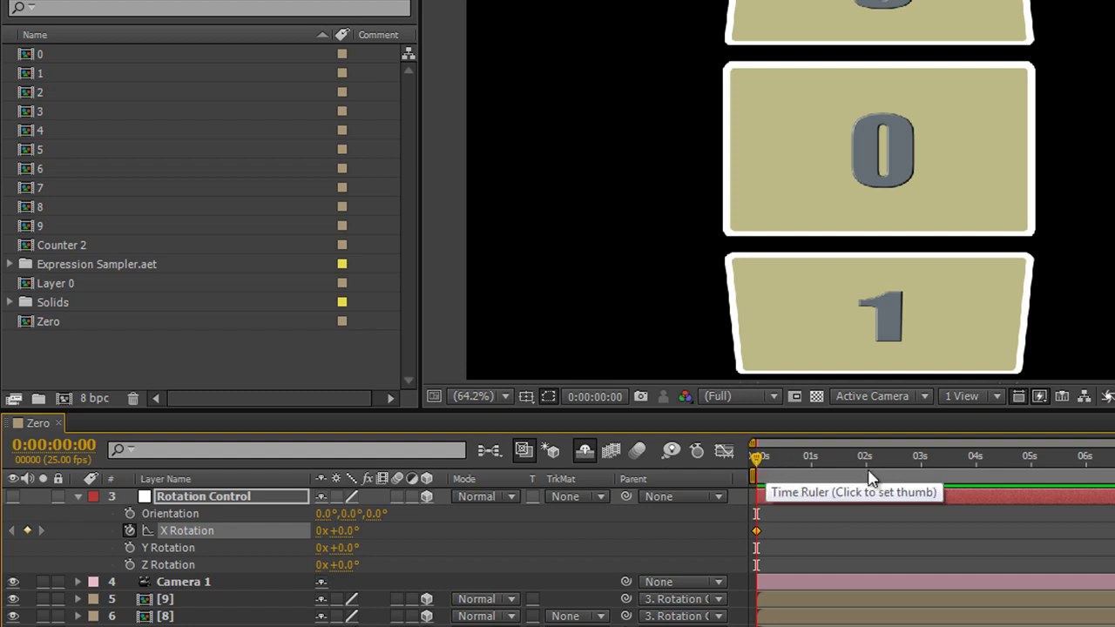
pyautogui.click(54, 446)
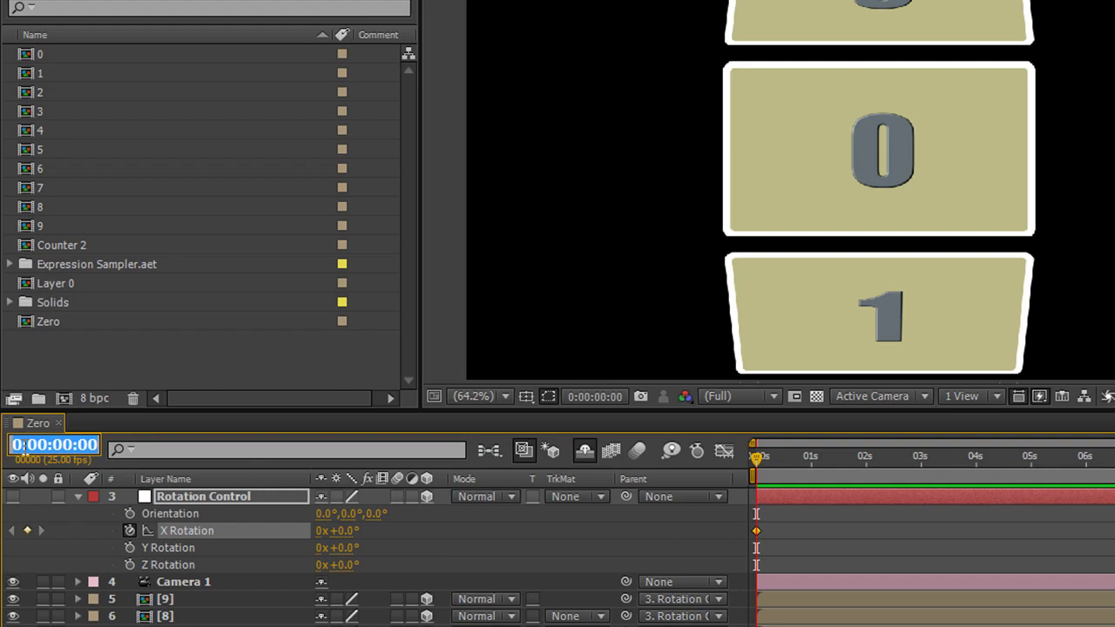
pyautogui.write('1')
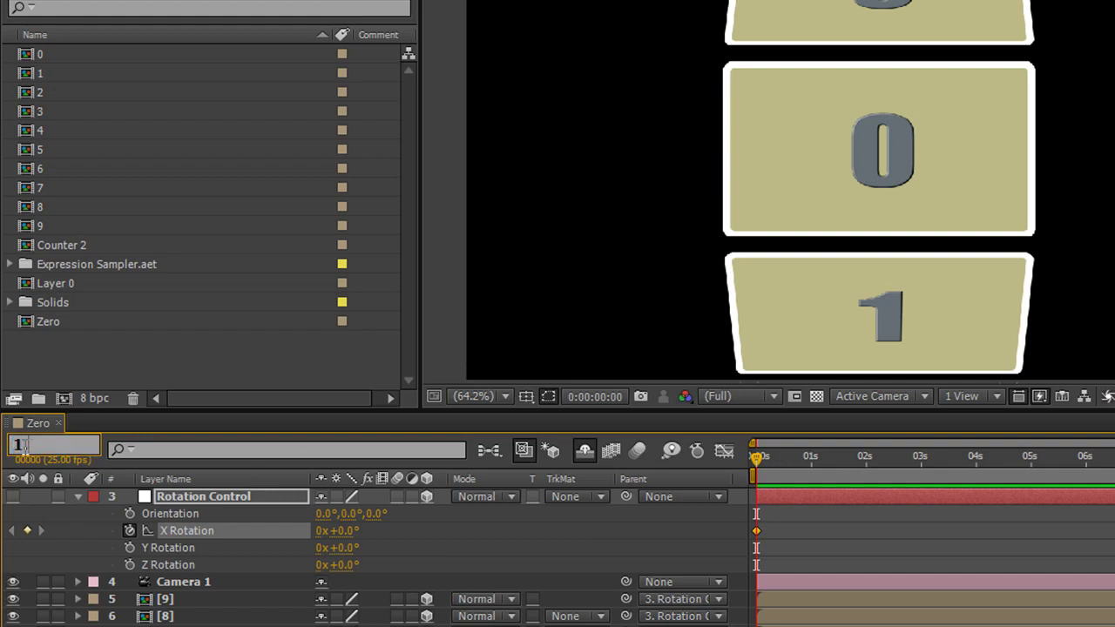
pyautogui.press('Return')
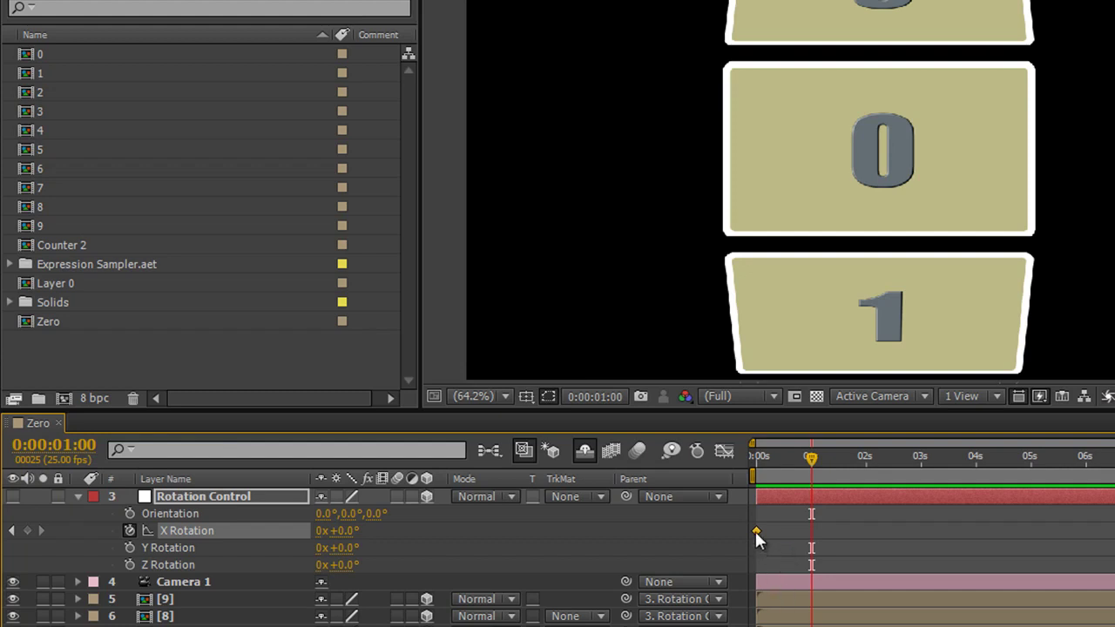
pyautogui.moveTo(756, 534)
pyautogui.hotkey('alt', 'shift', 'r')
# At 1:12, set Rotation Control's X Rotation to -36° so card 1 rolls into view.
pyautogui.click(69, 446)
pyautogui.write('1.12')
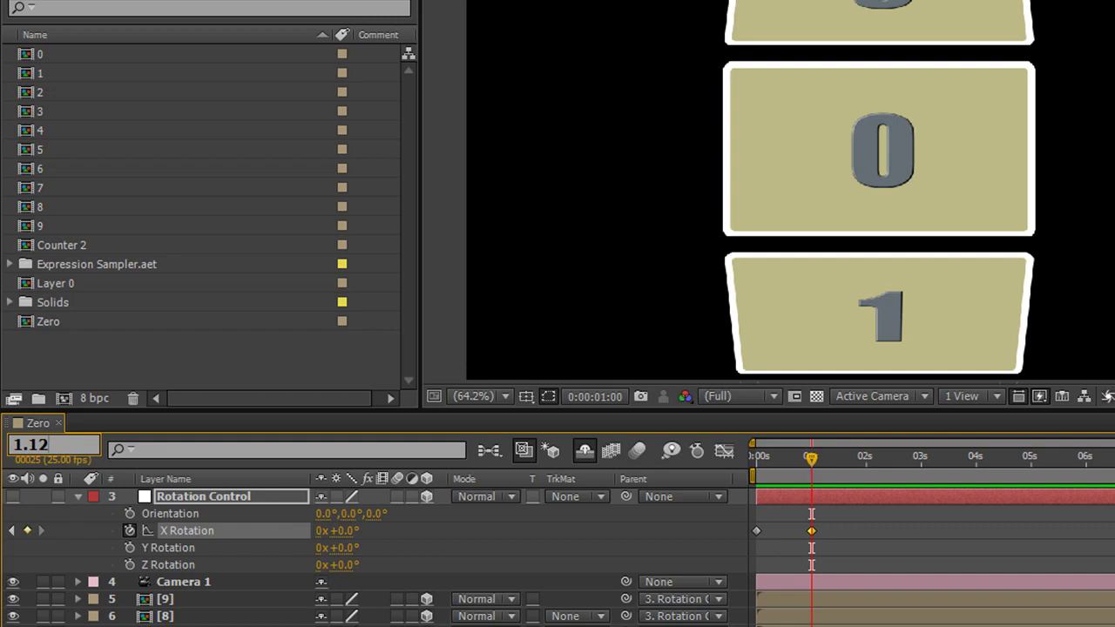
pyautogui.press('Return')
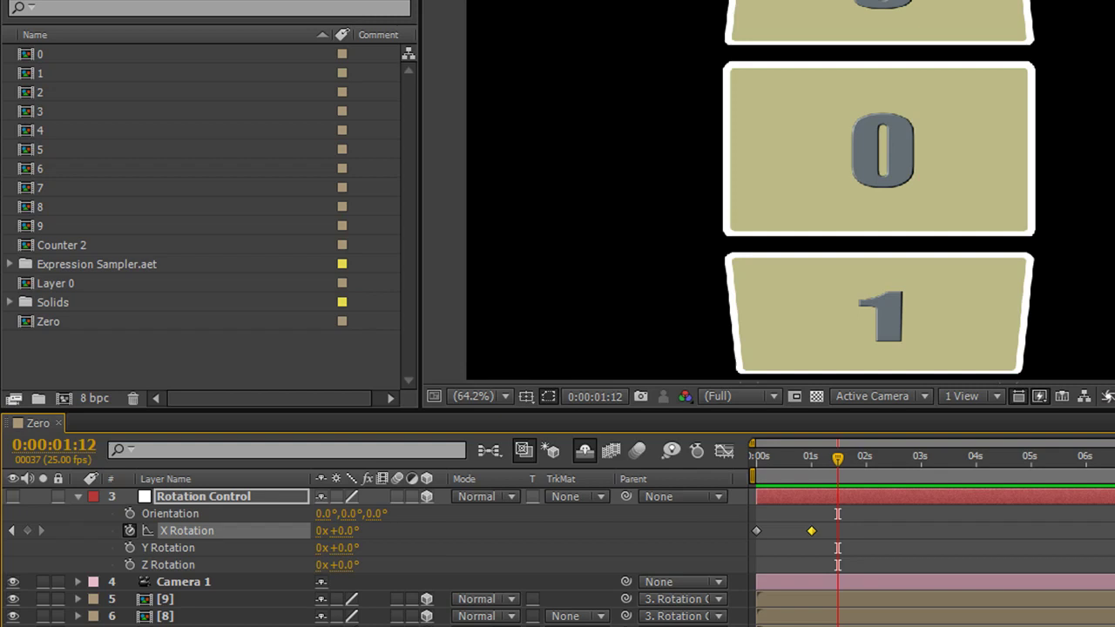
pyautogui.click(344, 531)
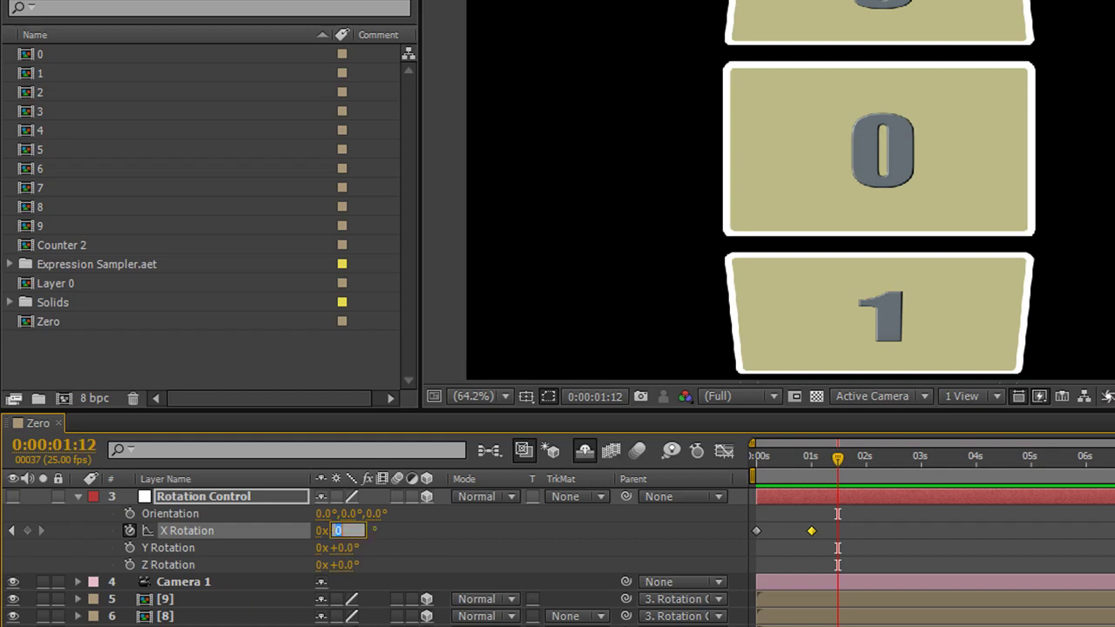
pyautogui.write('36')
pyautogui.press('Return')
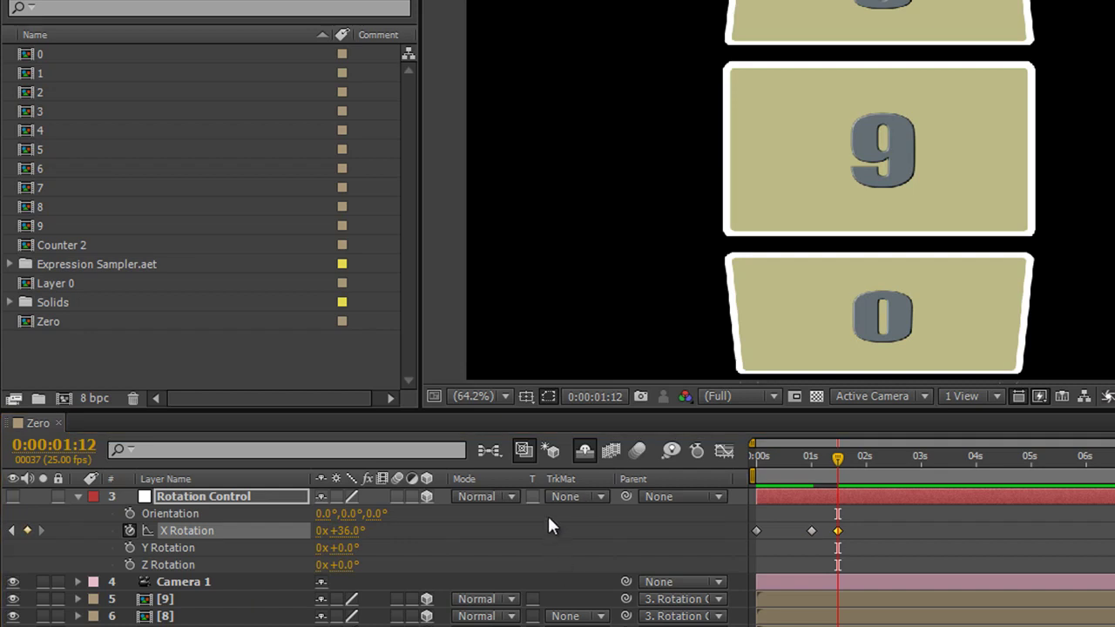
pyautogui.click(345, 531)
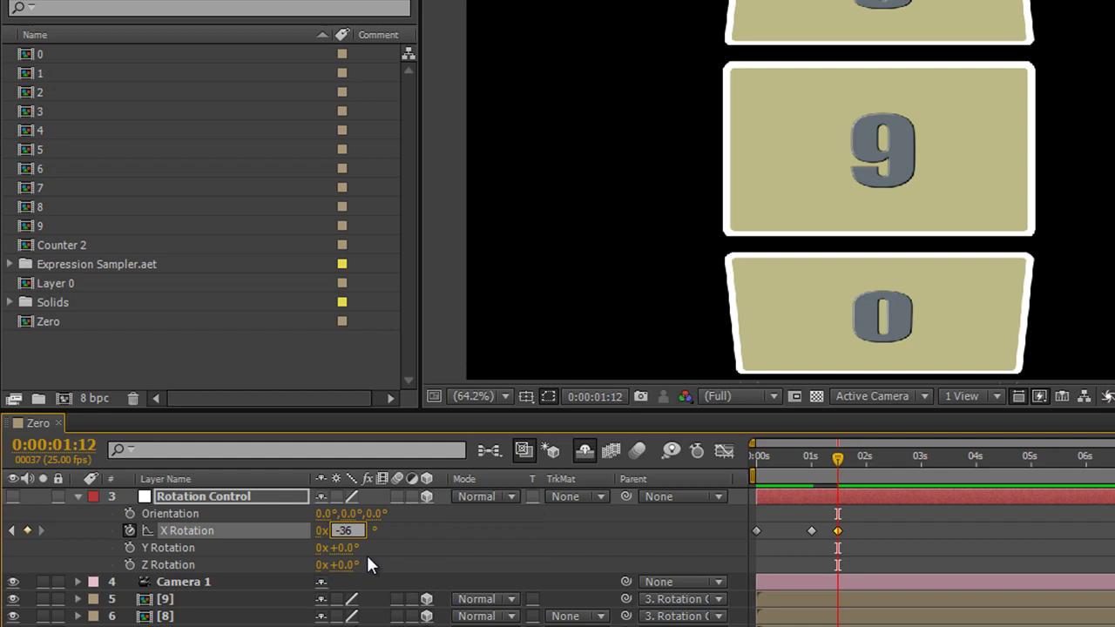
pyautogui.press('Return')
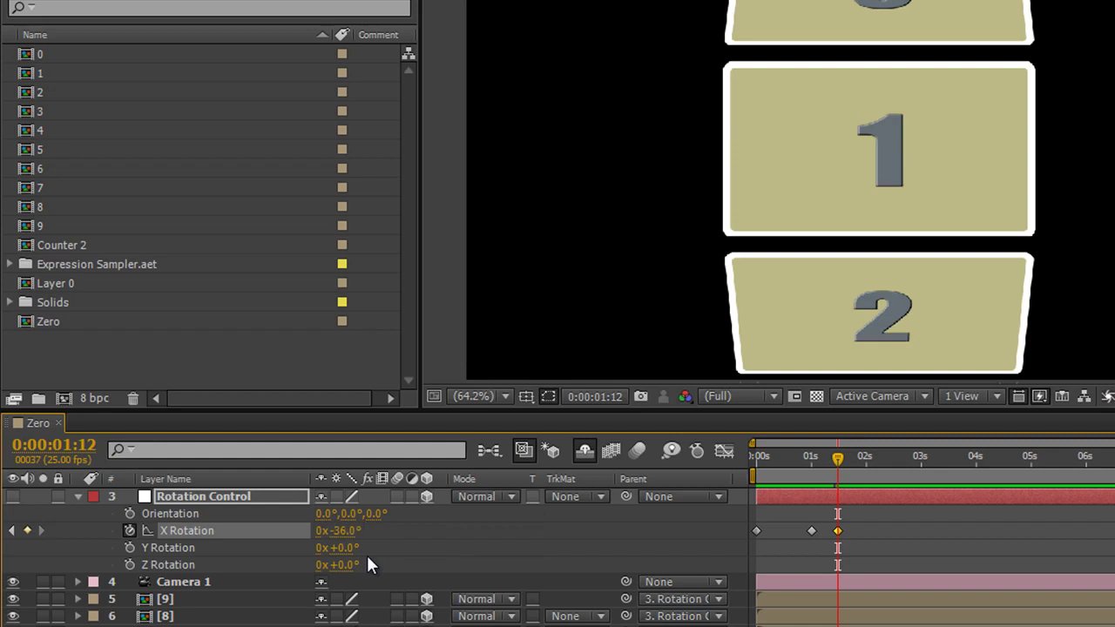
# Add a -36° X Rotation hold keyframe at 2:12 and scrub to check the motion.
pyautogui.click(67, 451)
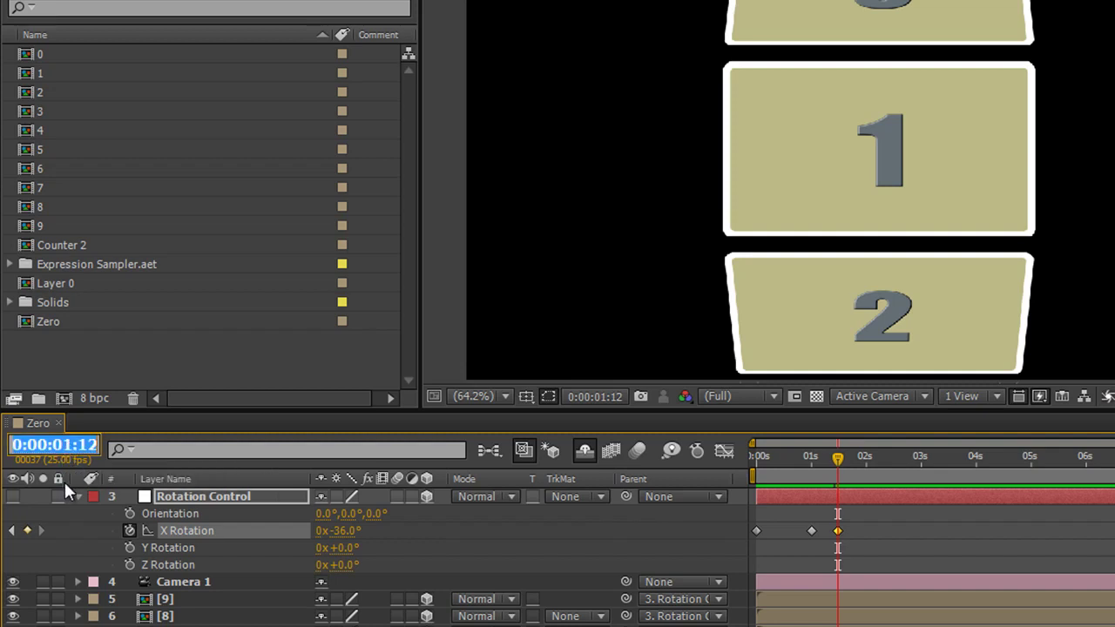
pyautogui.write('2.12')
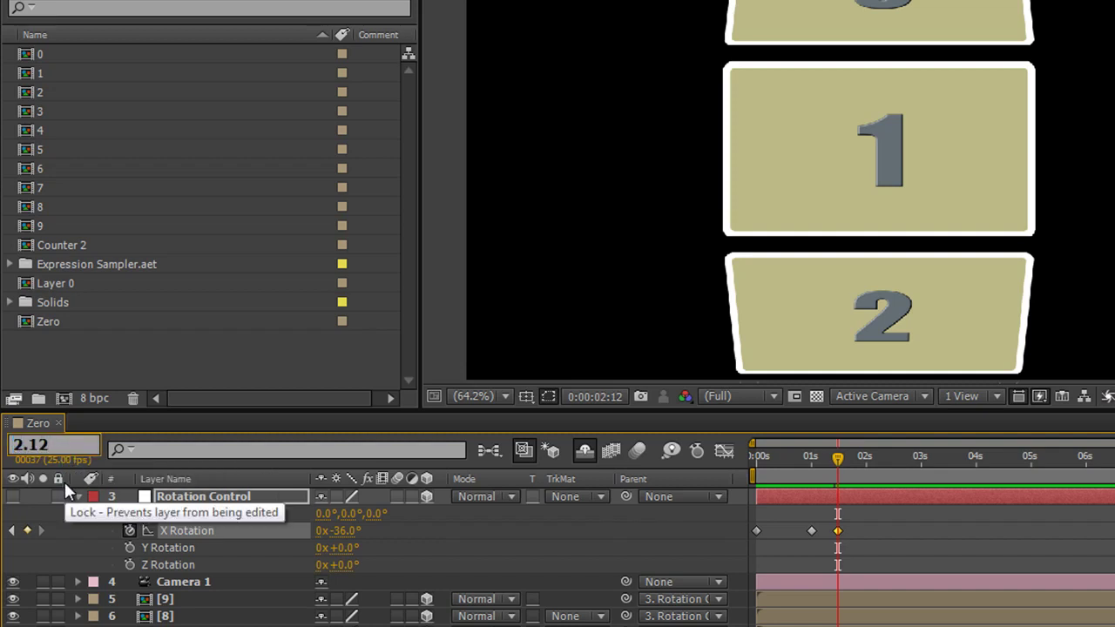
pyautogui.press('Return')
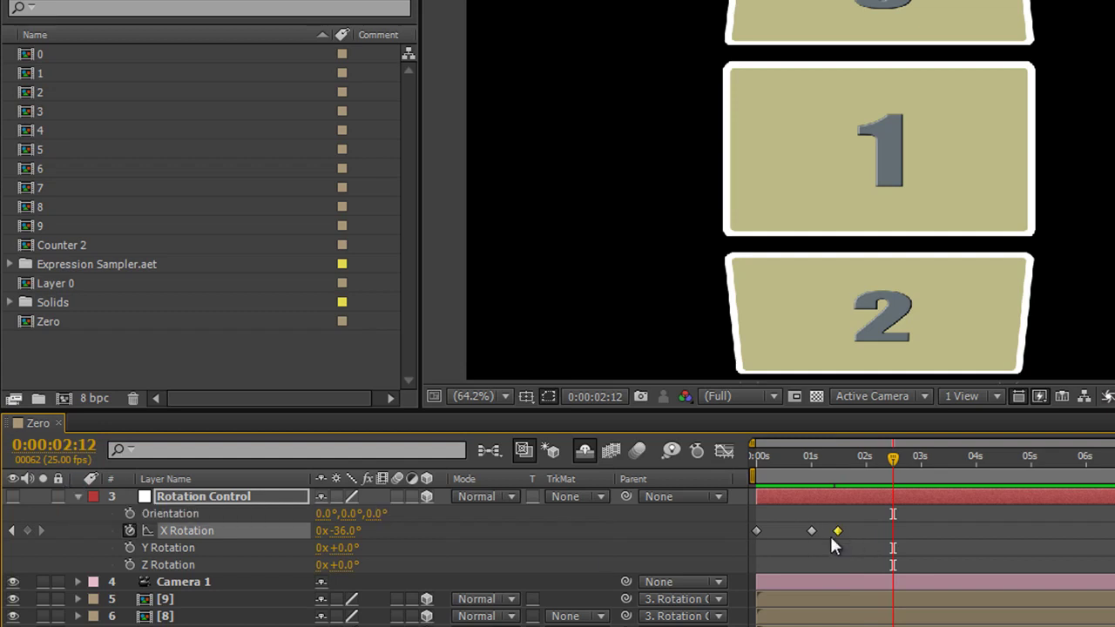
pyautogui.hotkey('alt', 'shift', 'r')
pyautogui.moveTo(889, 457); pyautogui.dragTo(850, 510)
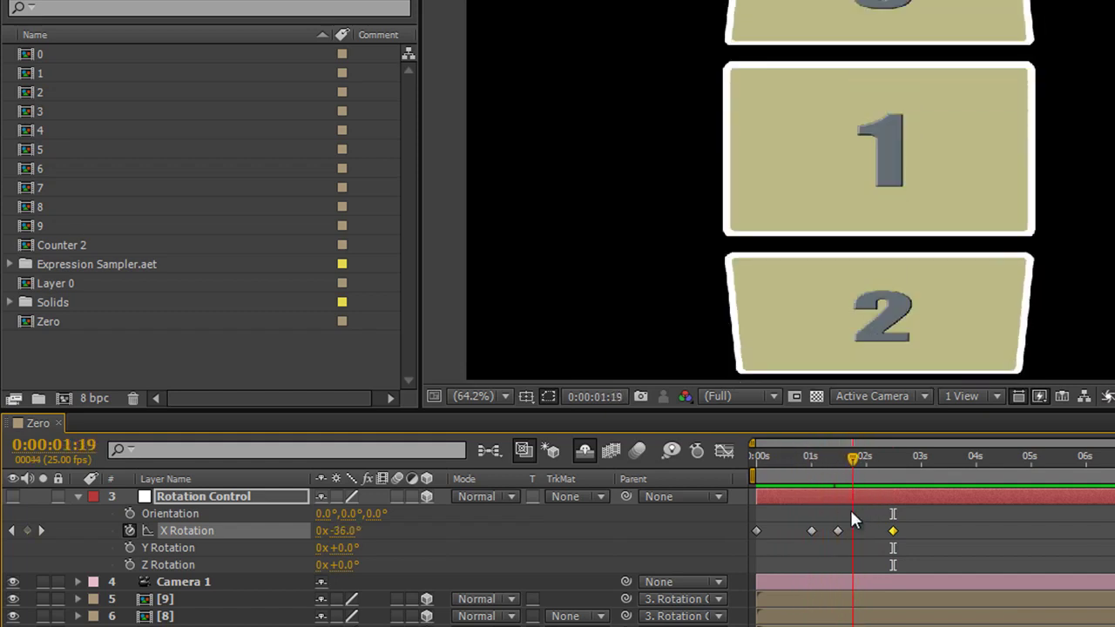
pyautogui.click(42, 530)
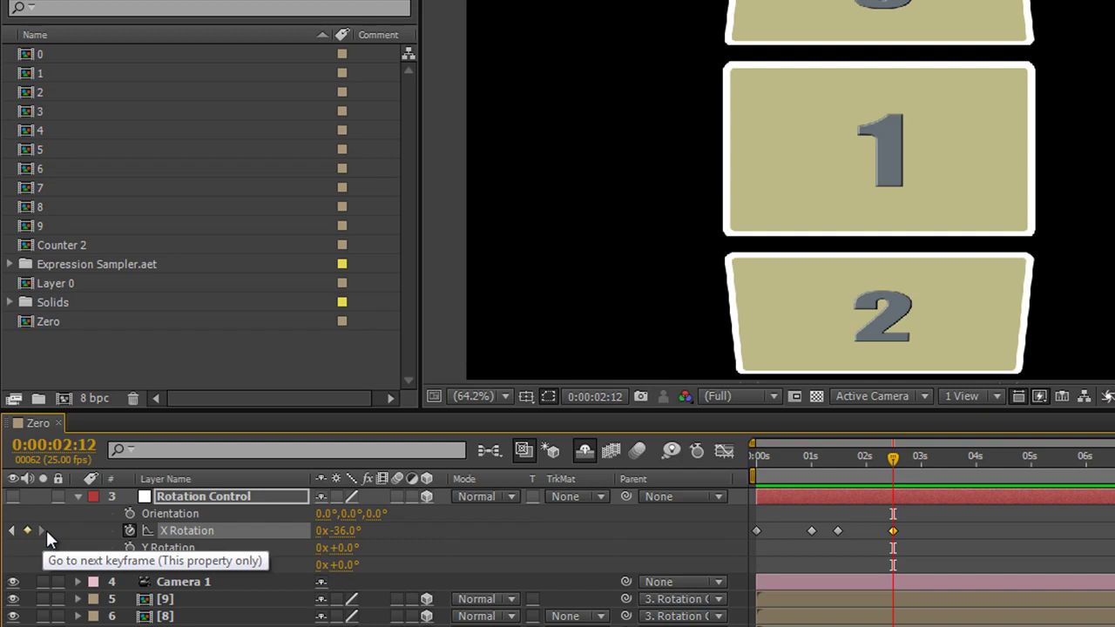
# At 3 s, double X Rotation with *2 to -72° so card 2 shows.
pyautogui.click(79, 449)
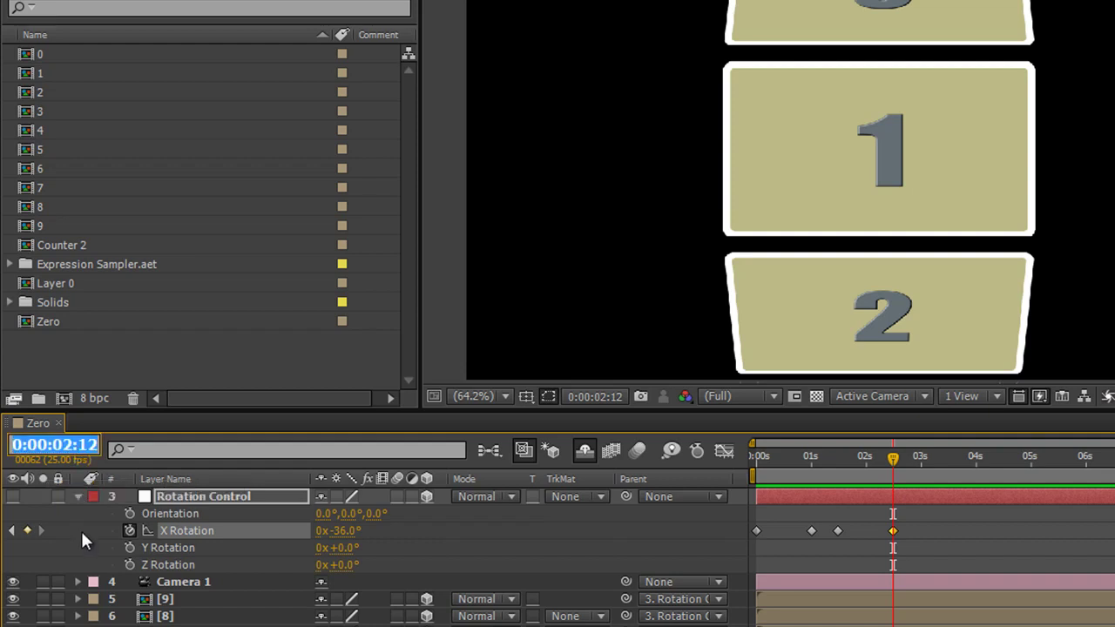
pyautogui.write('300')
pyautogui.press('Return')
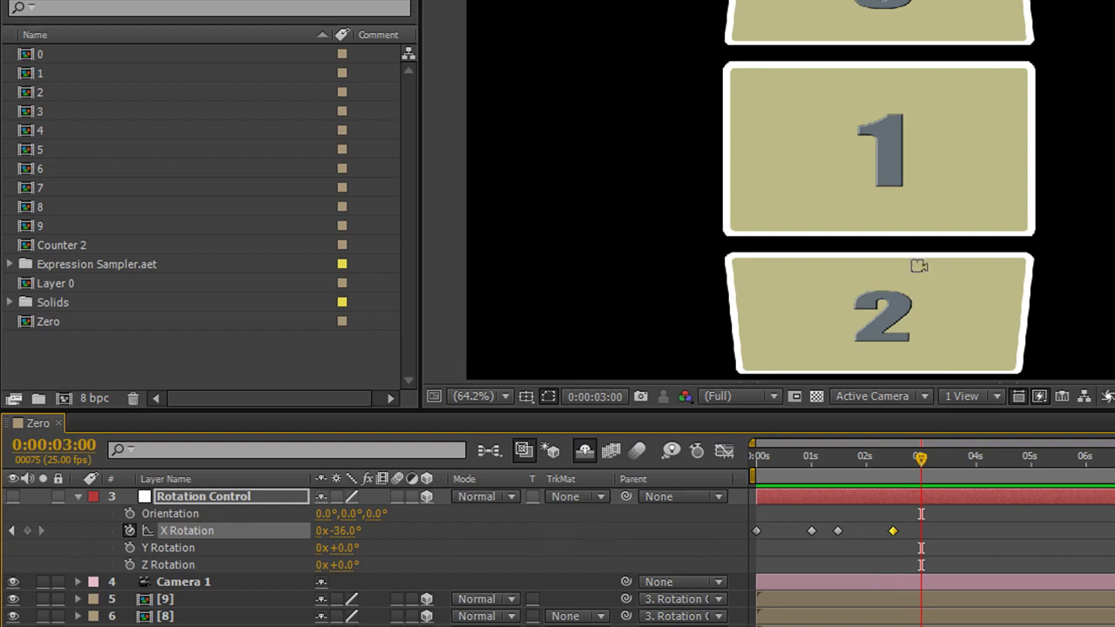
pyautogui.click(347, 538)
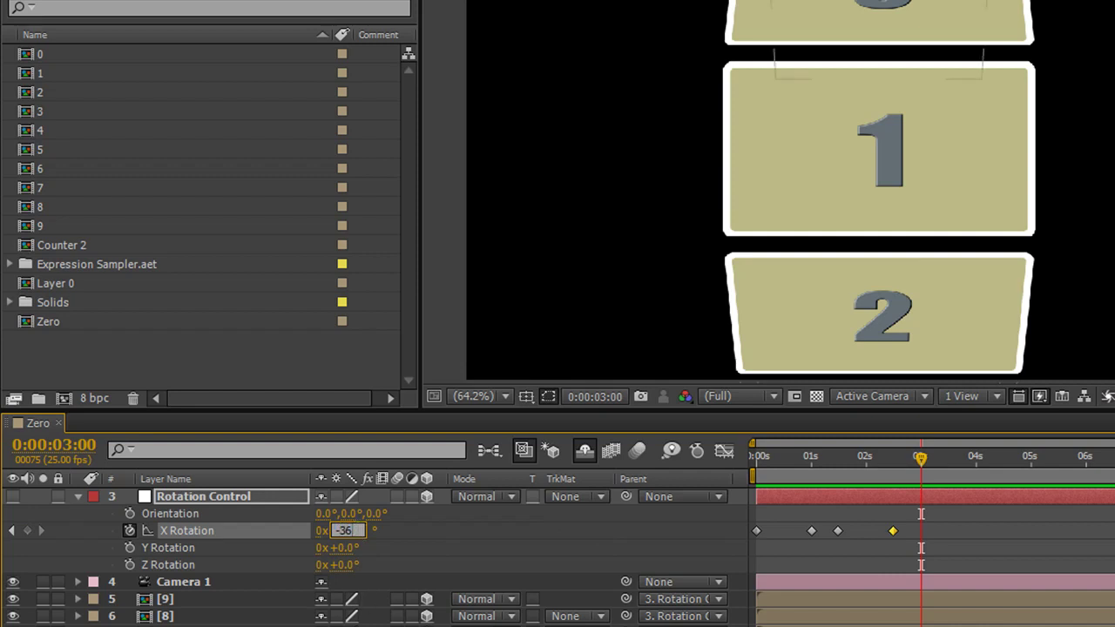
pyautogui.write('*2')
pyautogui.press('Return')
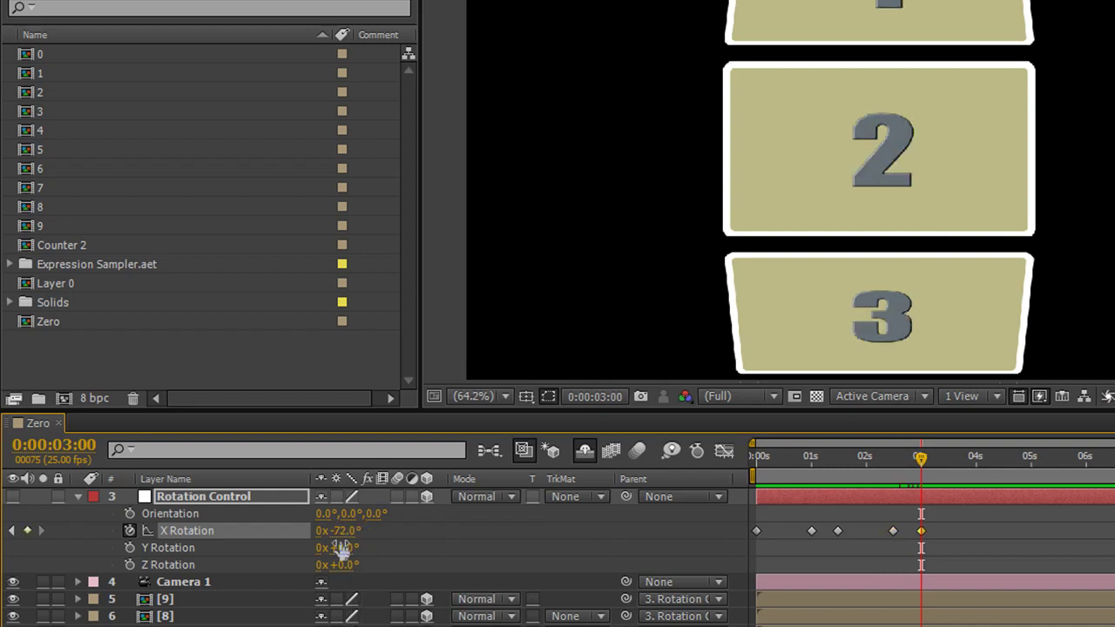
# Paste a keyframe at 4 s holding card 2, then move the playhead to 4:12.
pyautogui.click(54, 445)
pyautogui.write('400')
pyautogui.press('Return')
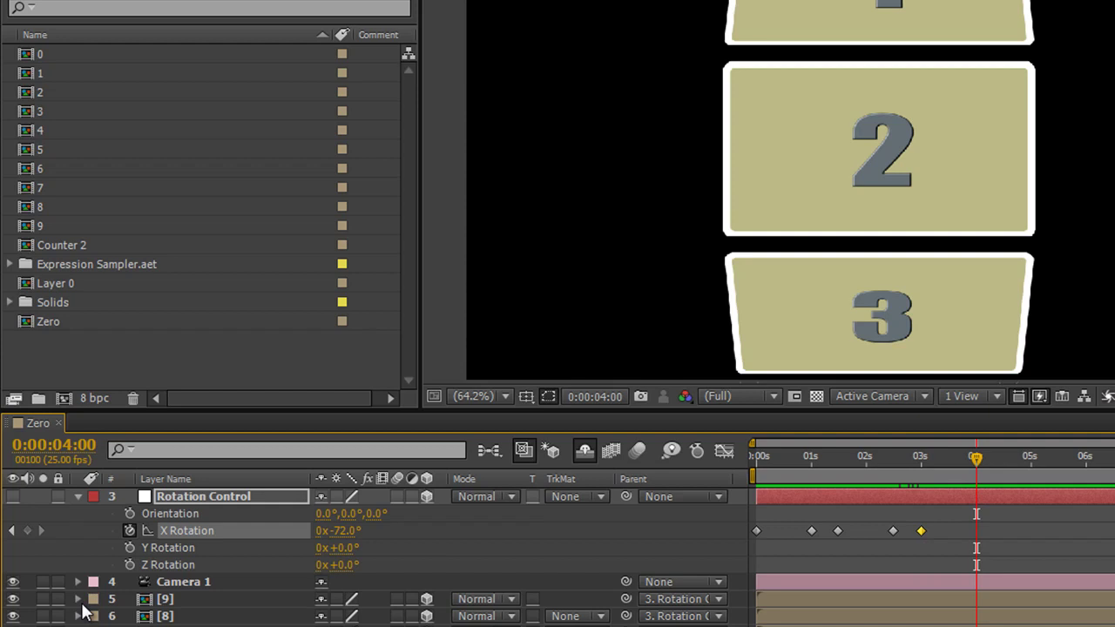
pyautogui.hotkey('ctrl', 'v')
pyautogui.click(73, 457)
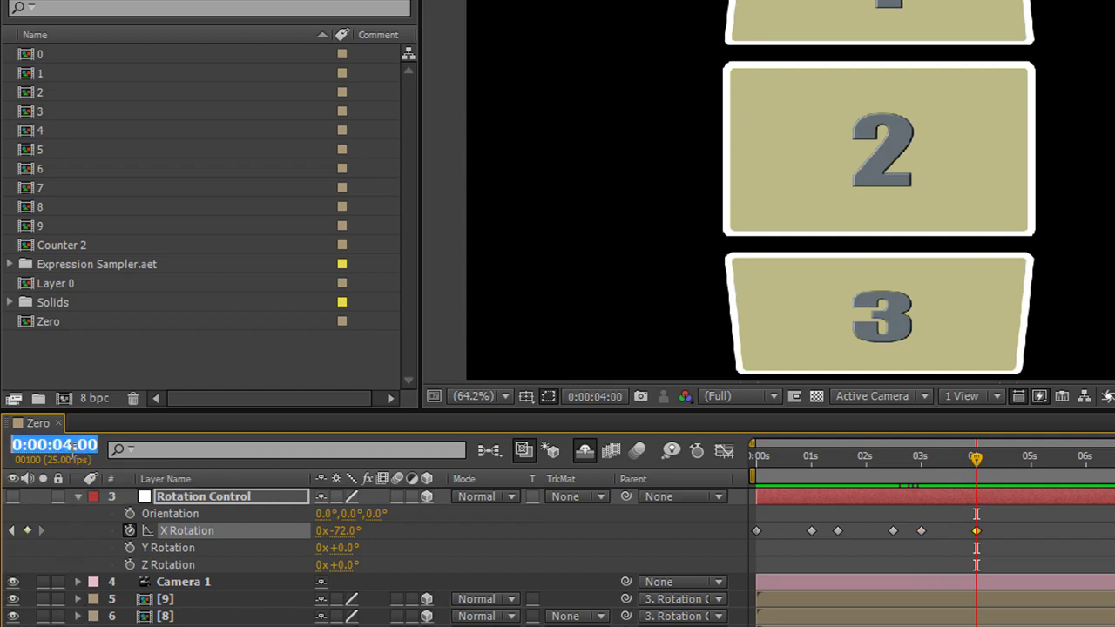
pyautogui.write('4.12')
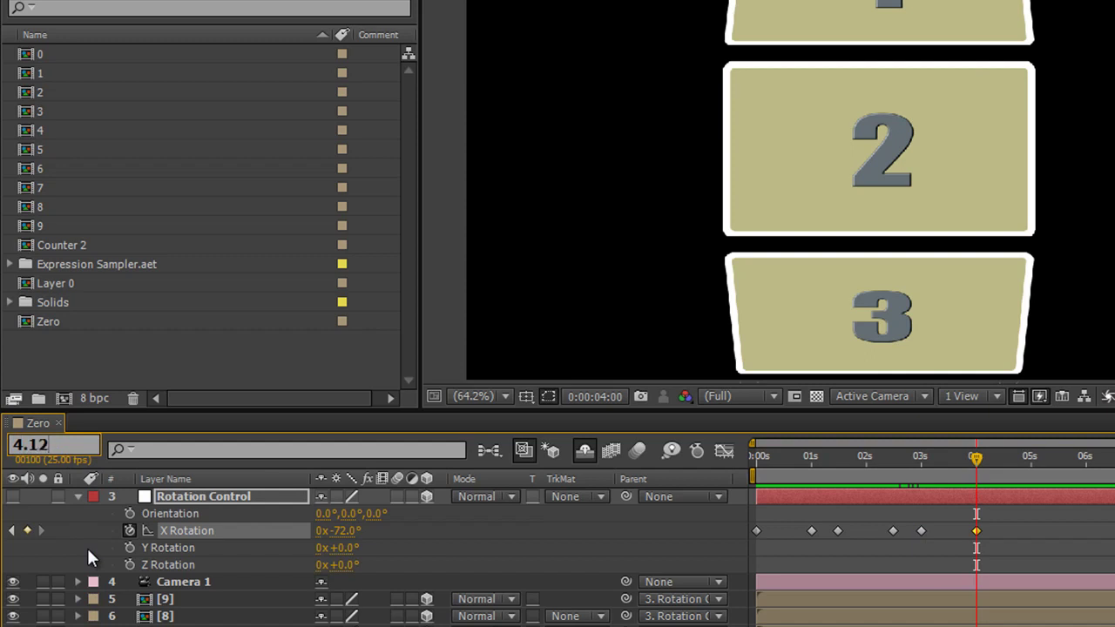
pyautogui.press('Return')
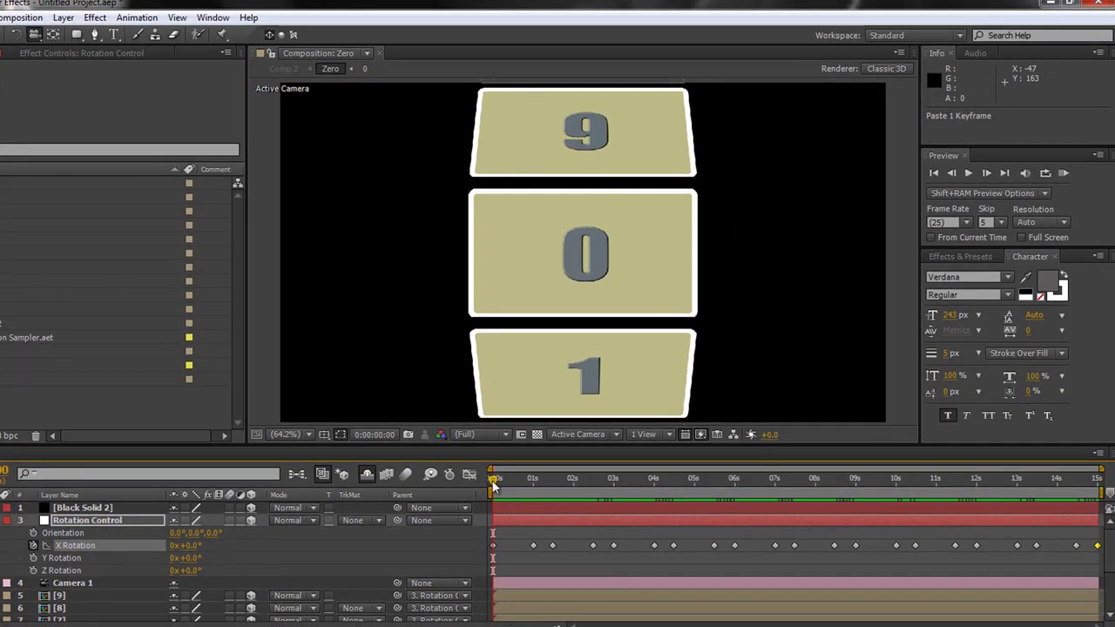
pyautogui.press('KP_0')
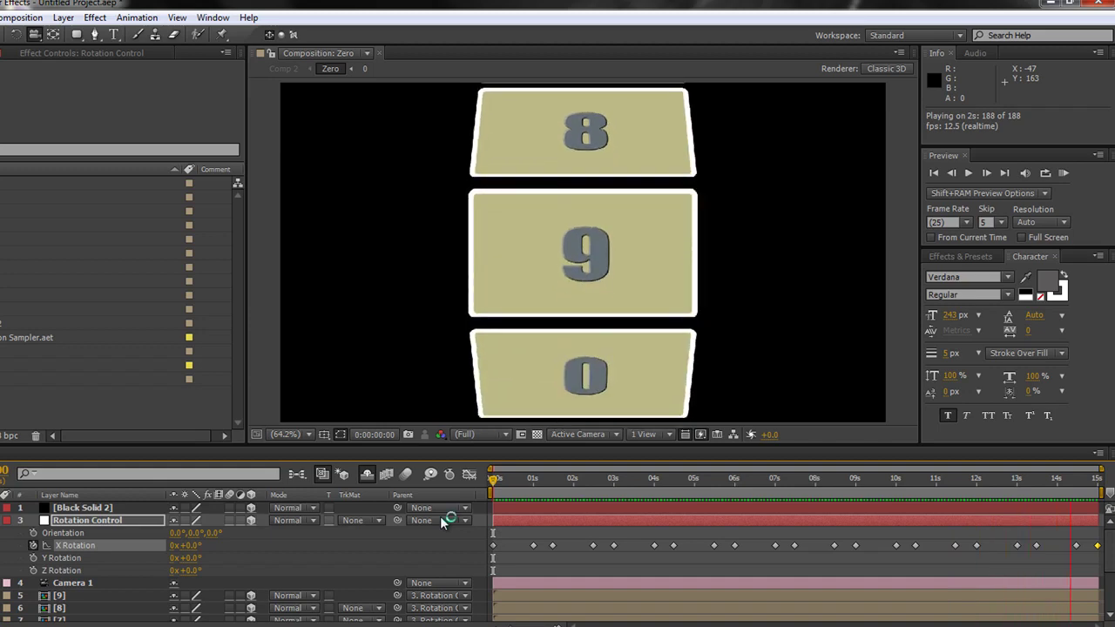
pyautogui.press('space')
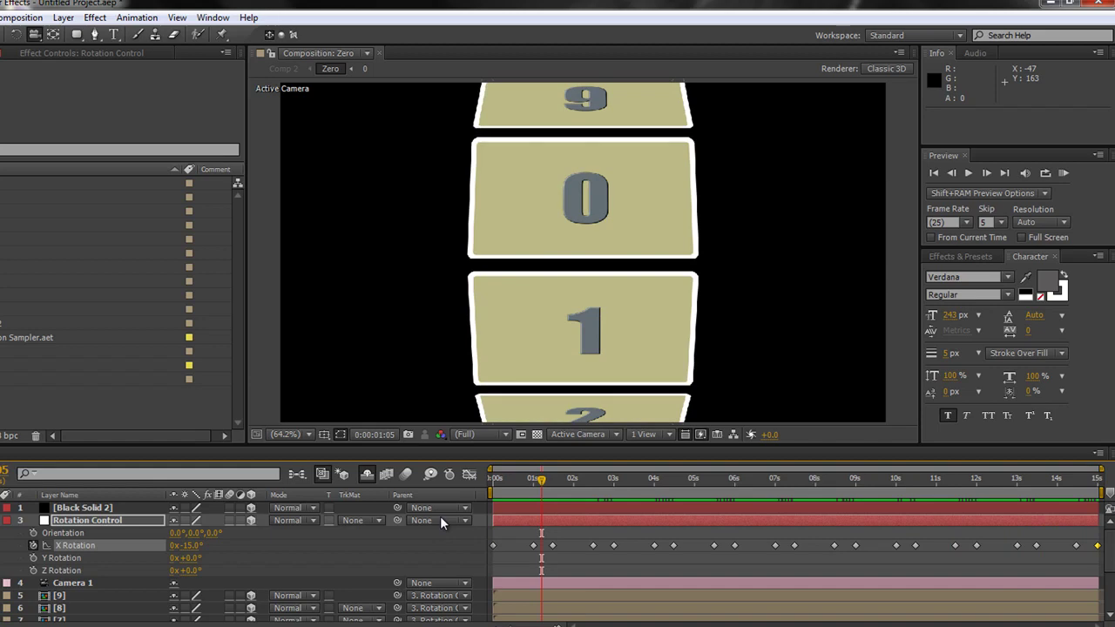
pyautogui.moveTo(540, 488); pyautogui.dragTo(493, 486)
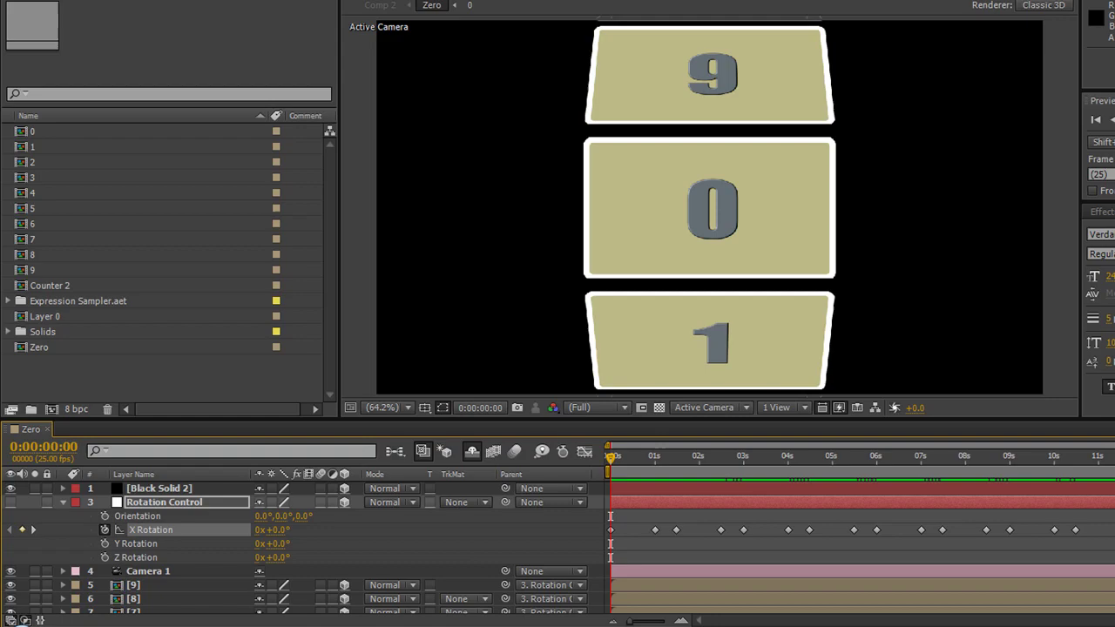
# In Windows Explorer, browse Program Files > Adobe > Adobe After Effects CS5 > Support Files > Templates.
pyautogui.click(653, 620)
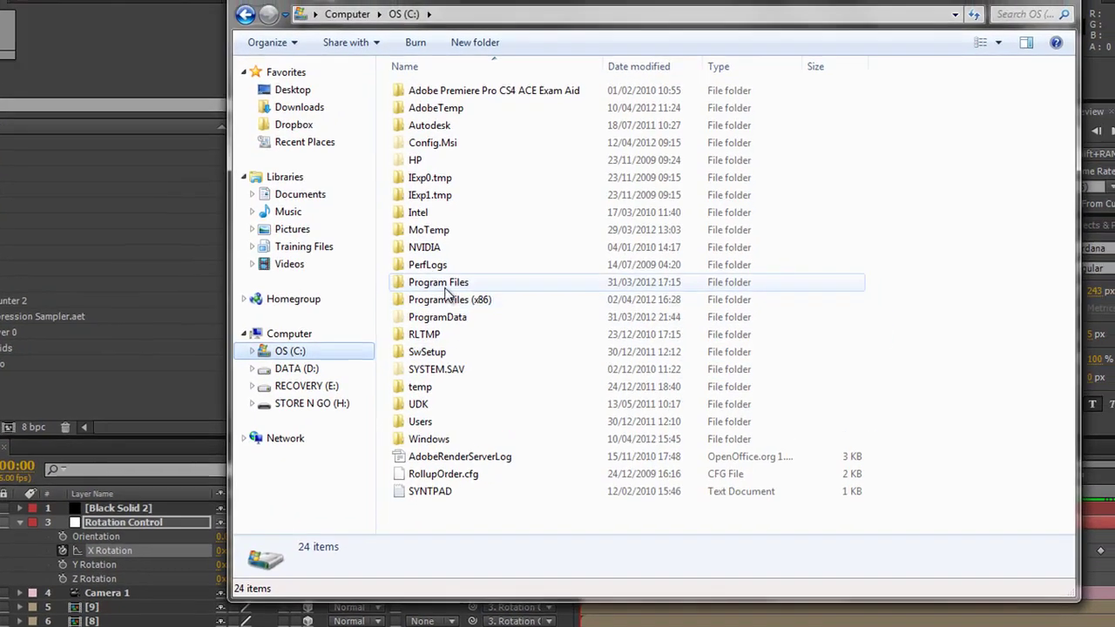
pyautogui.doubleClick(471, 268)
pyautogui.doubleClick(355, 135)
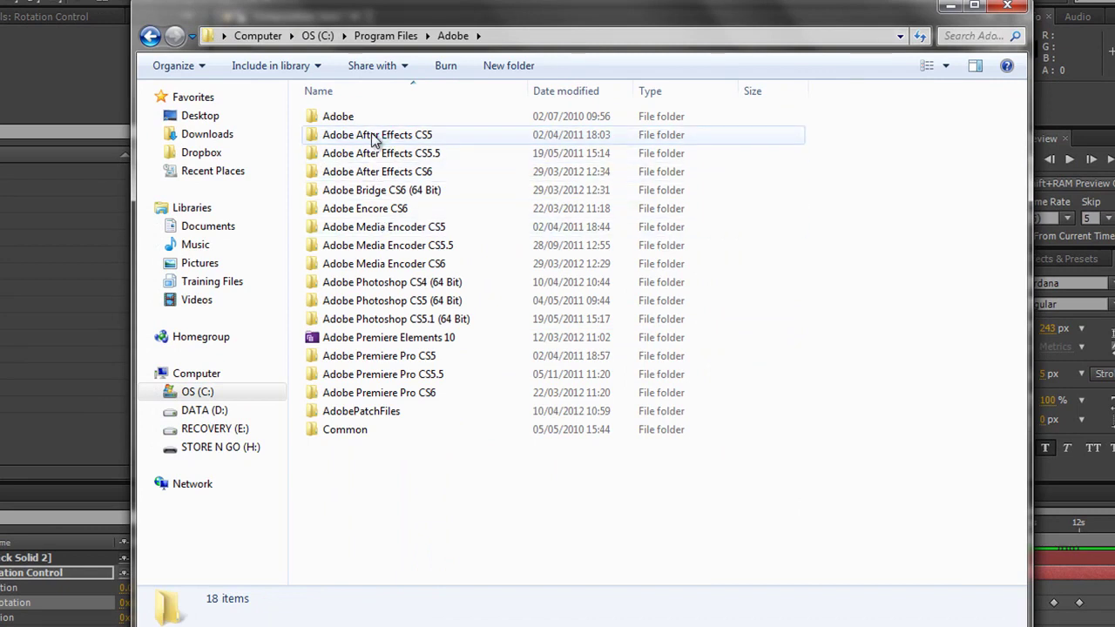
pyautogui.doubleClick(375, 137)
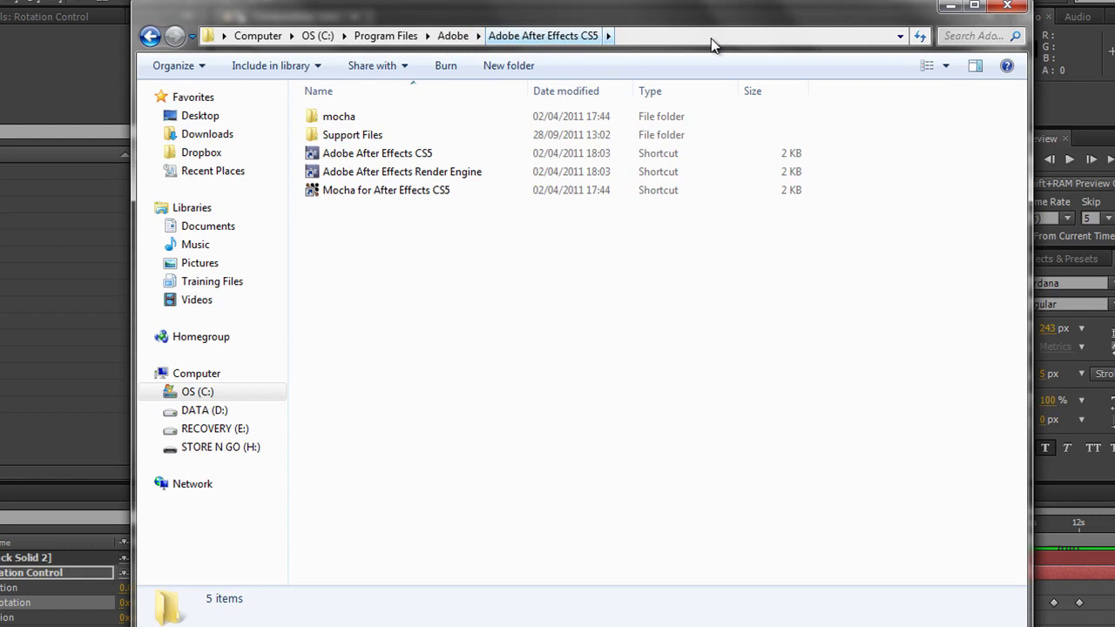
pyautogui.click(333, 138)
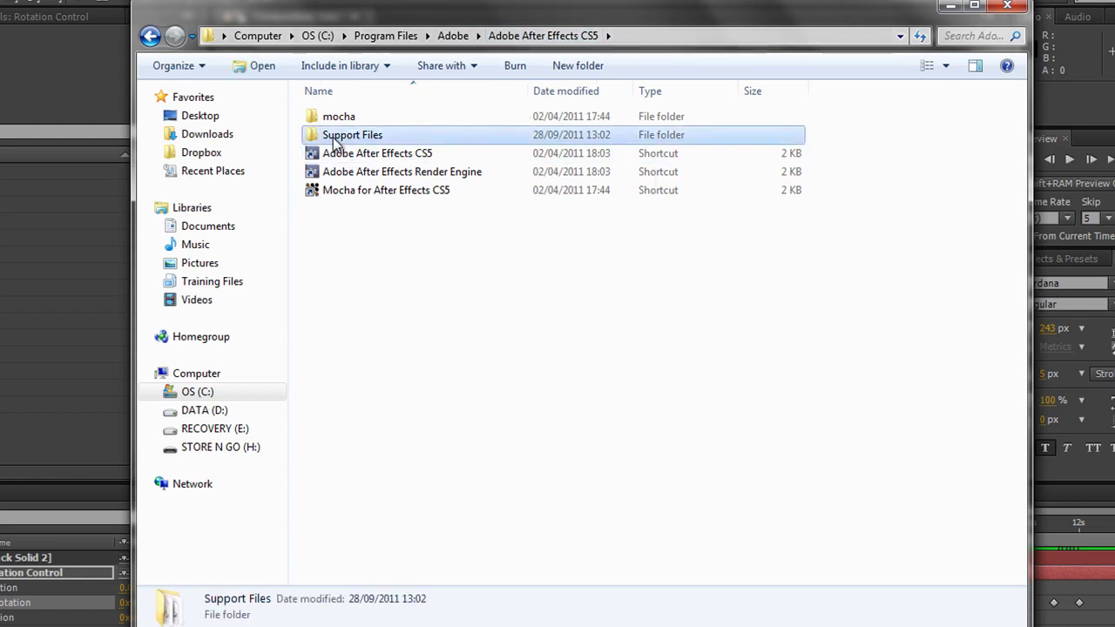
pyautogui.doubleClick(334, 141)
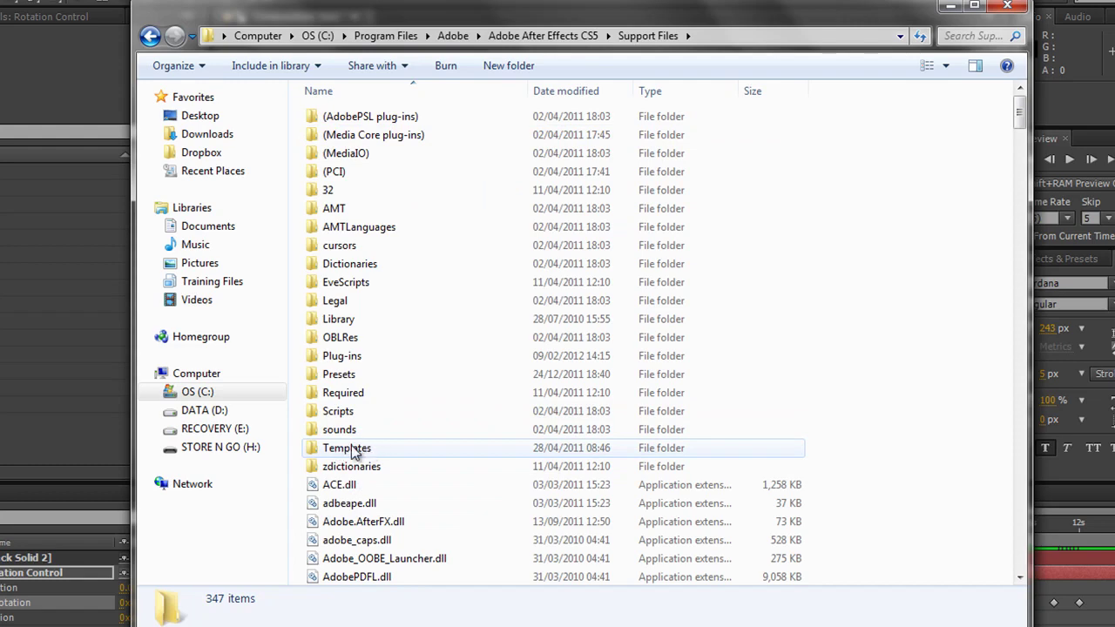
pyautogui.doubleClick(352, 452)
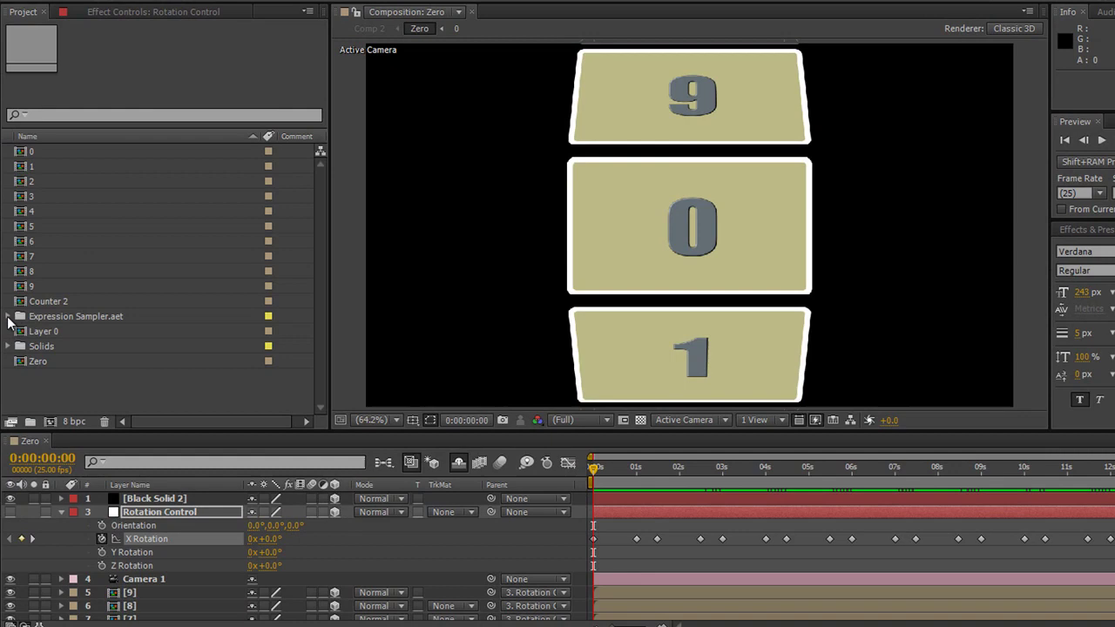
# Open 'pendulum at marker' from Expression Sampler.aet and preview its bars swinging from the start.
pyautogui.click(8, 316)
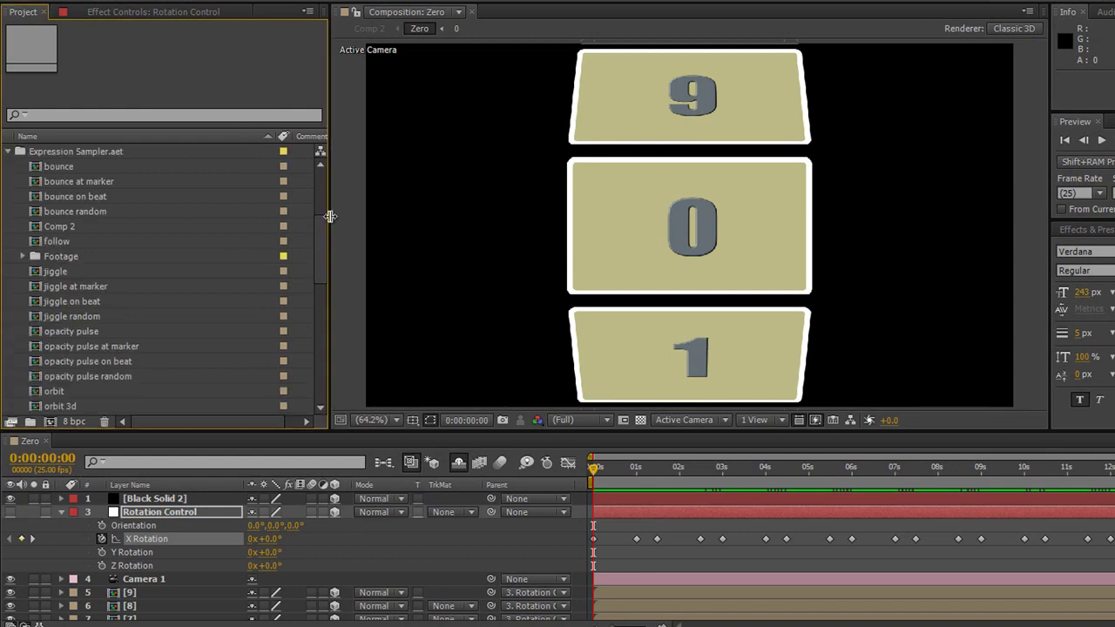
pyautogui.moveTo(320, 218); pyautogui.dragTo(323, 279)
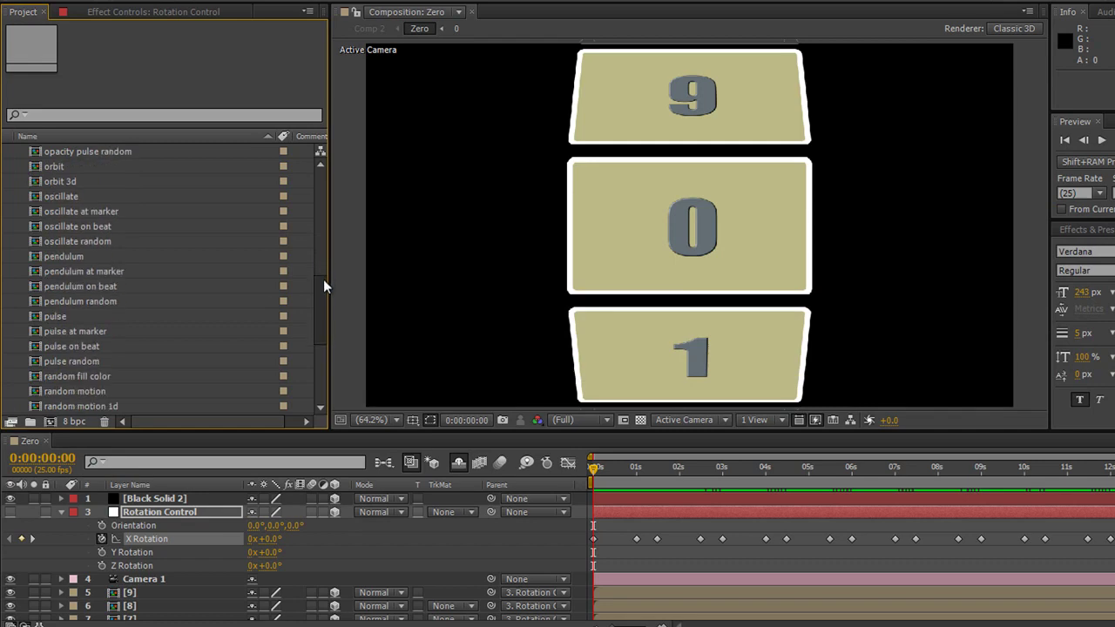
pyautogui.doubleClick(98, 270)
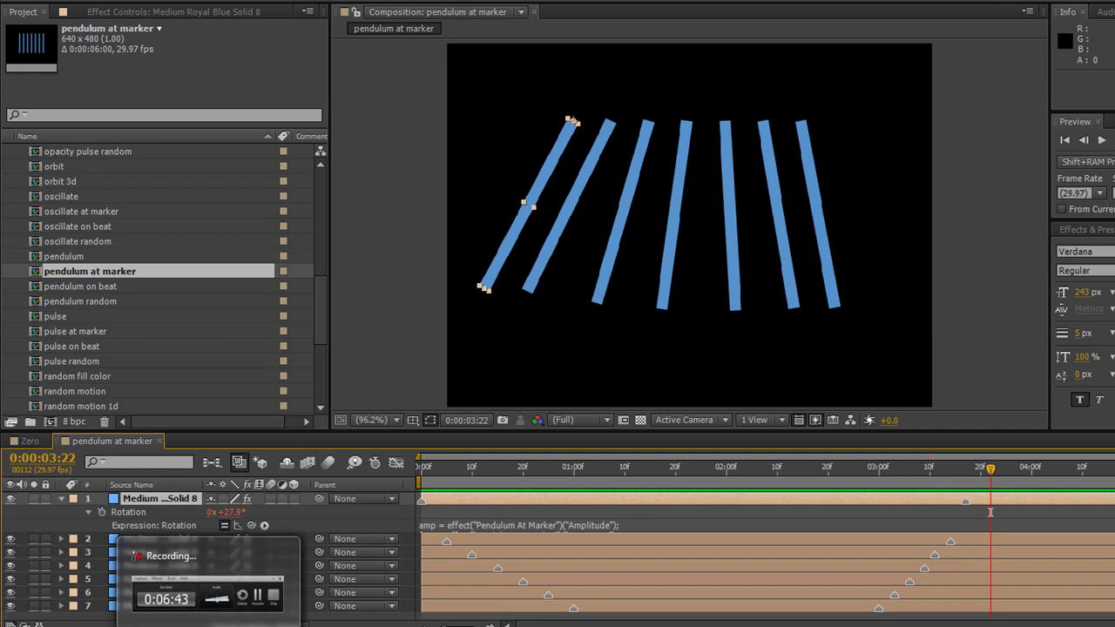
pyautogui.click(61, 499)
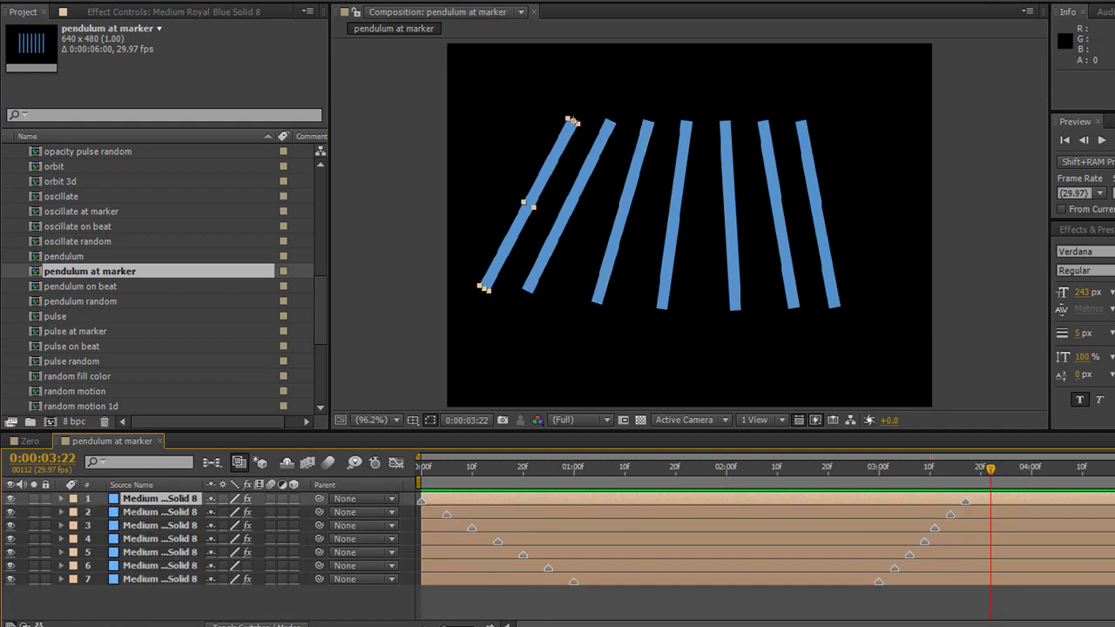
pyautogui.moveTo(990, 469); pyautogui.dragTo(84, 610)
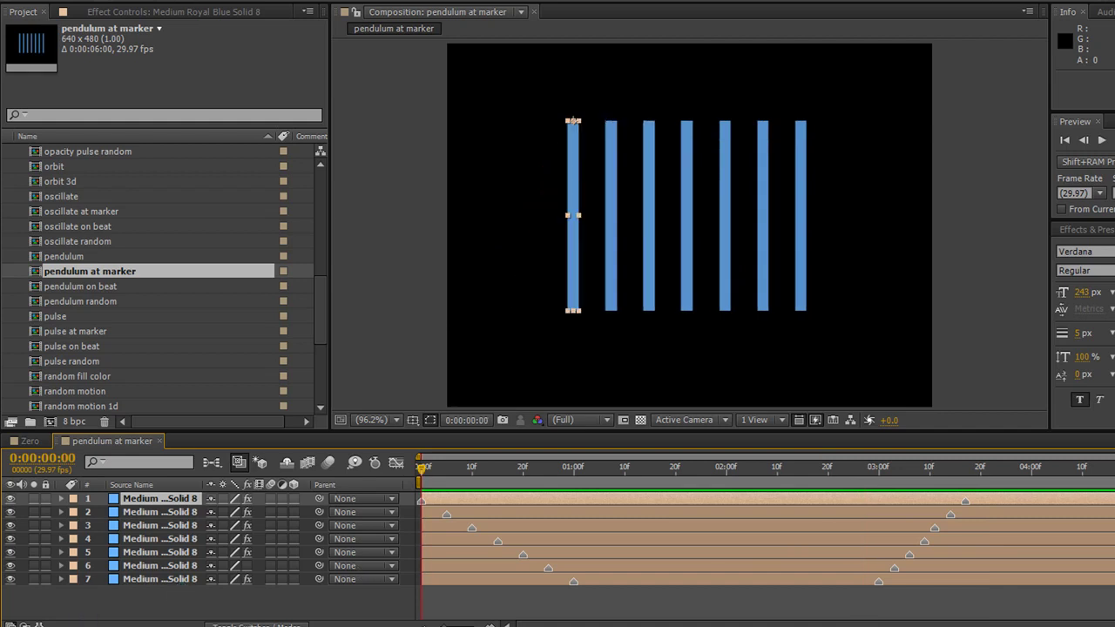
pyautogui.press('space')
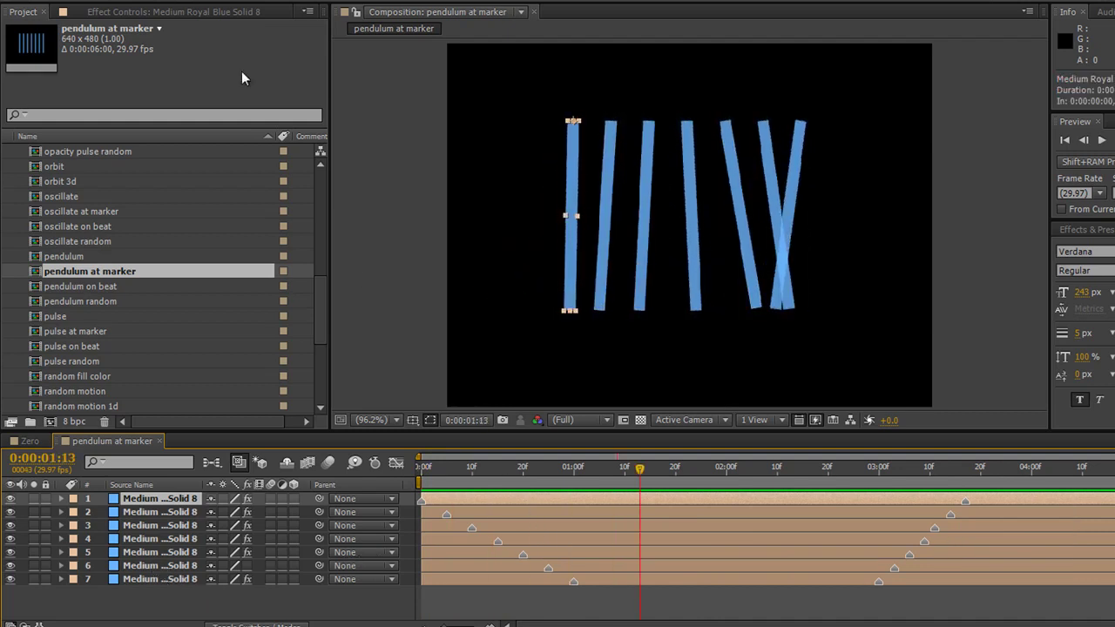
# Copy the Pendulum At Marker effect onto Zero's Rotation Control layer, then return to the pendulum comp.
pyautogui.click(135, 12)
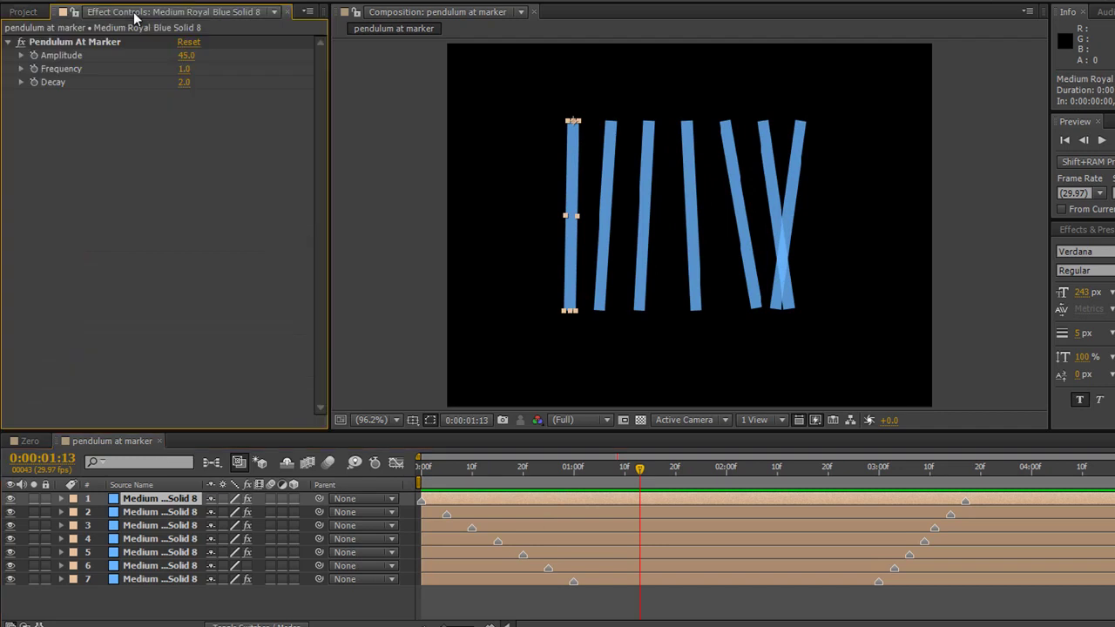
pyautogui.click(66, 44)
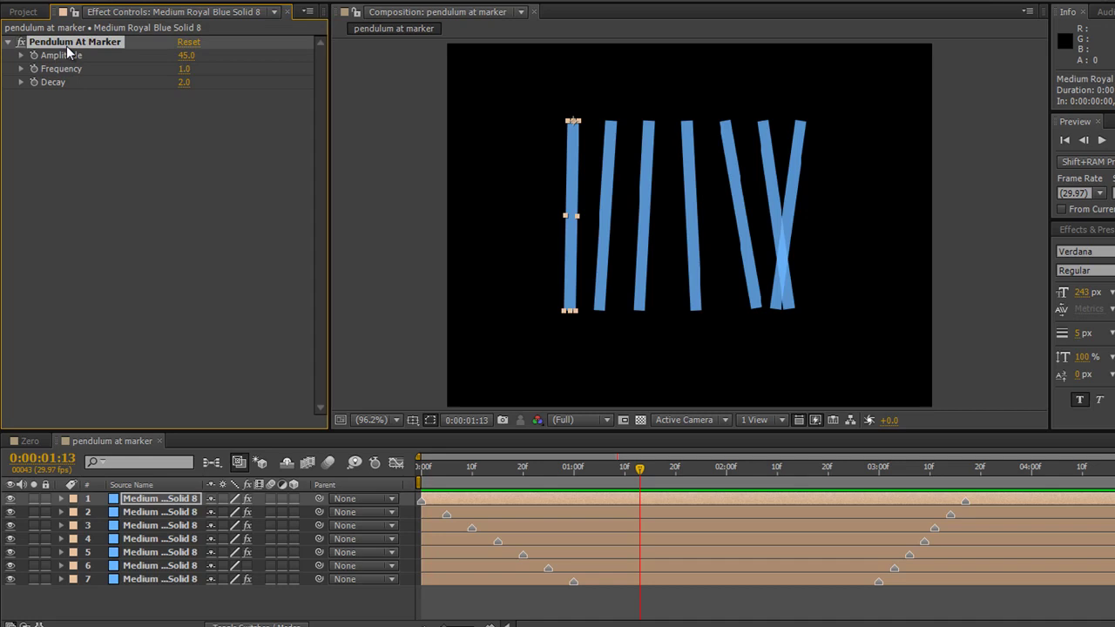
pyautogui.click(29, 441)
pyautogui.click(149, 516)
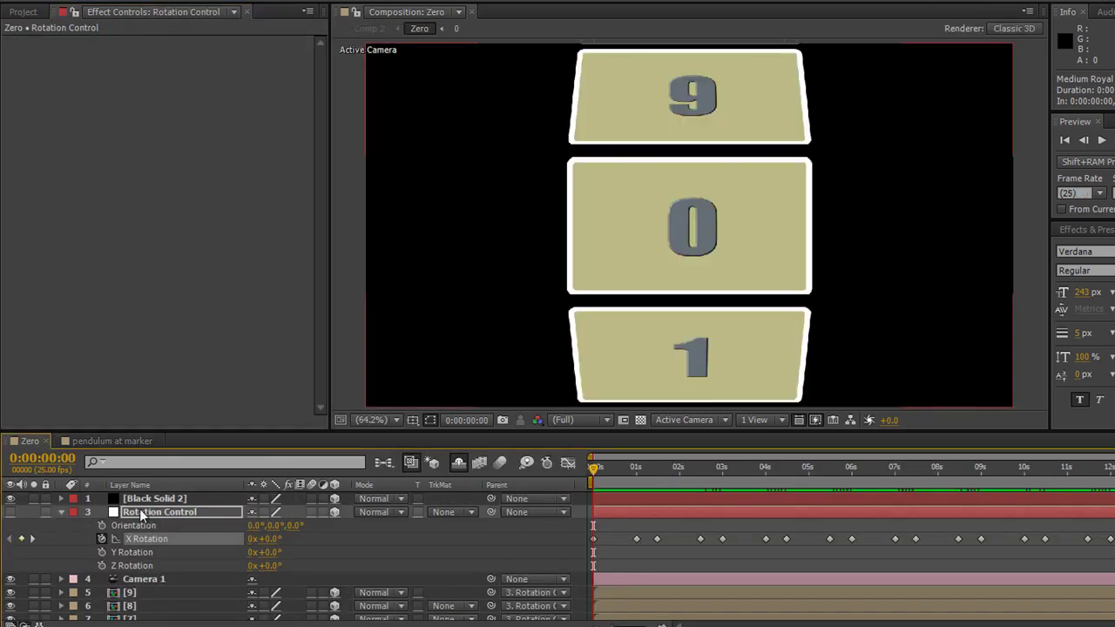
pyautogui.click(154, 511)
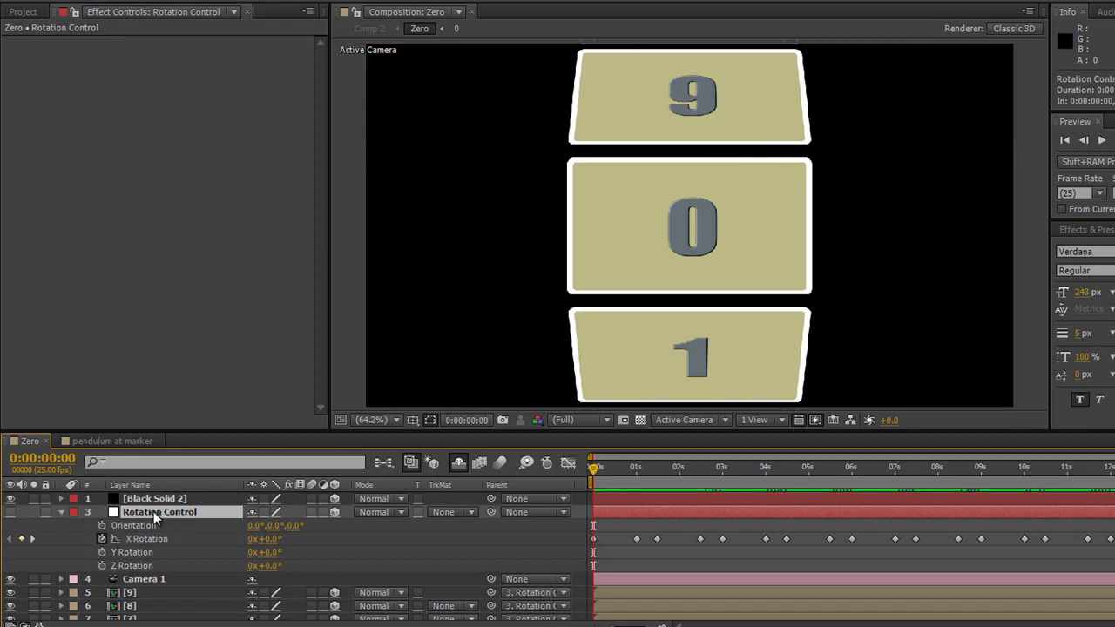
pyautogui.hotkey('ctrl', 'v')
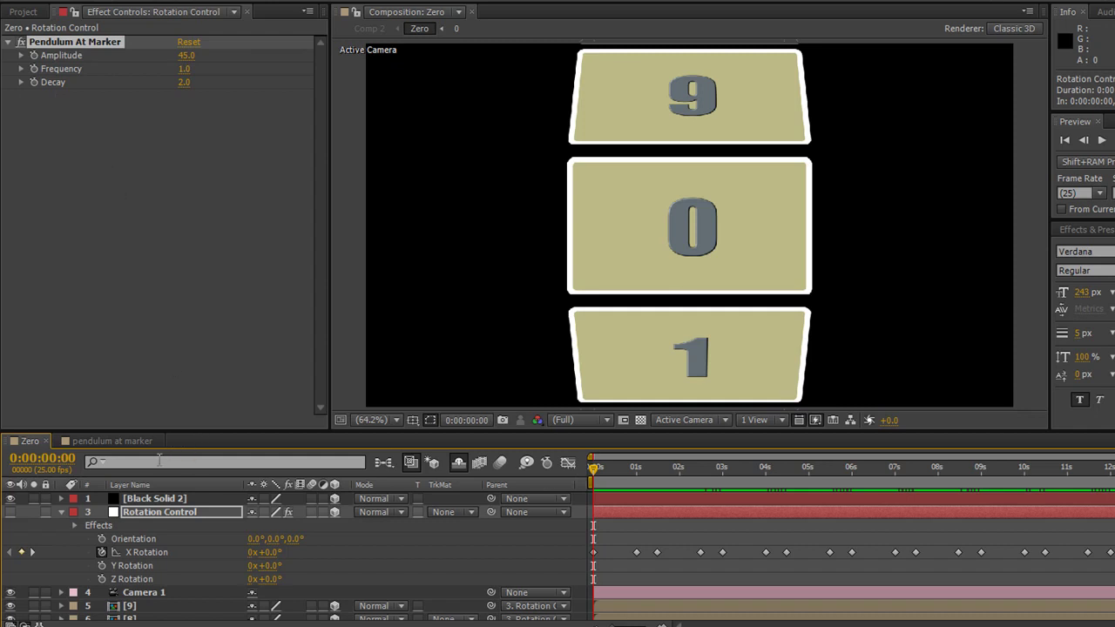
pyautogui.click(123, 442)
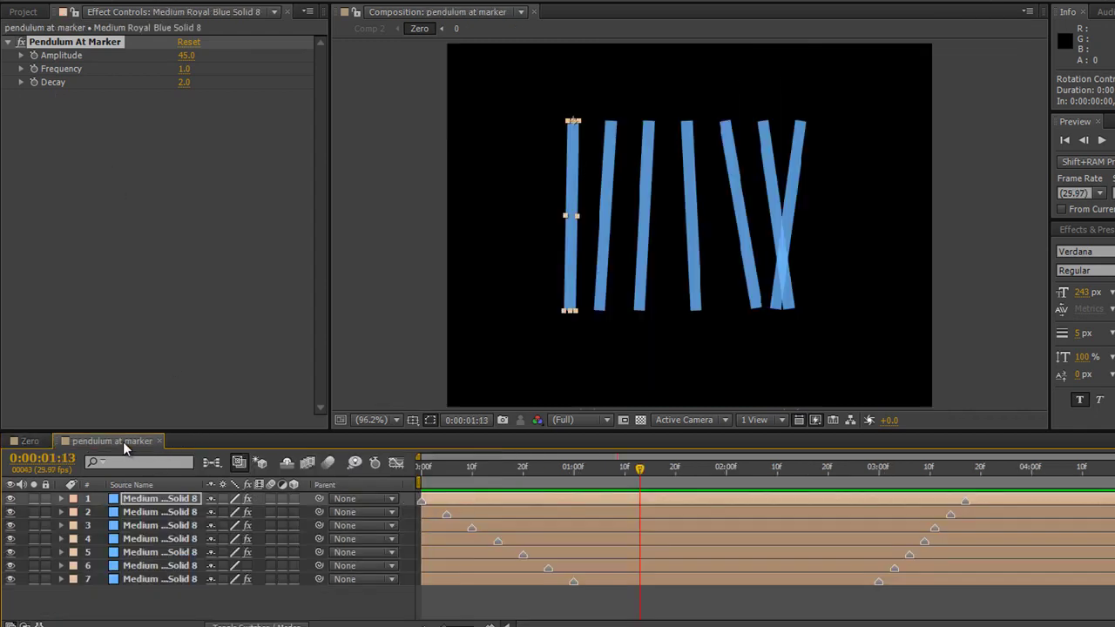
# Reveal the first bar's rotation expression, enlarge its field to show every line, and select it all.
pyautogui.click(144, 500)
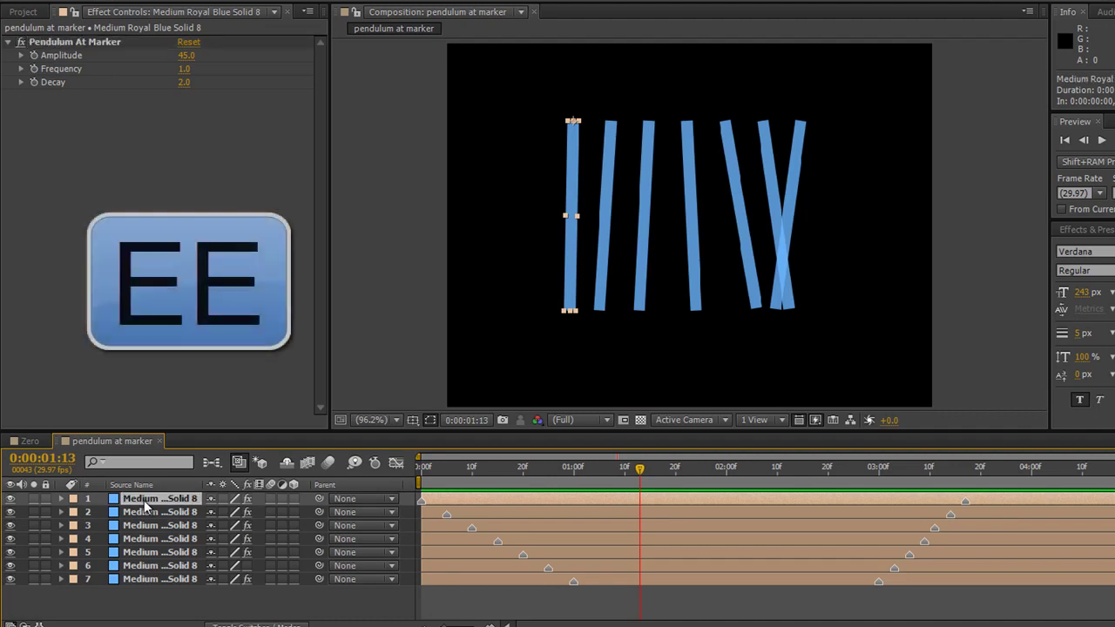
pyautogui.press('e')
pyautogui.press('e')
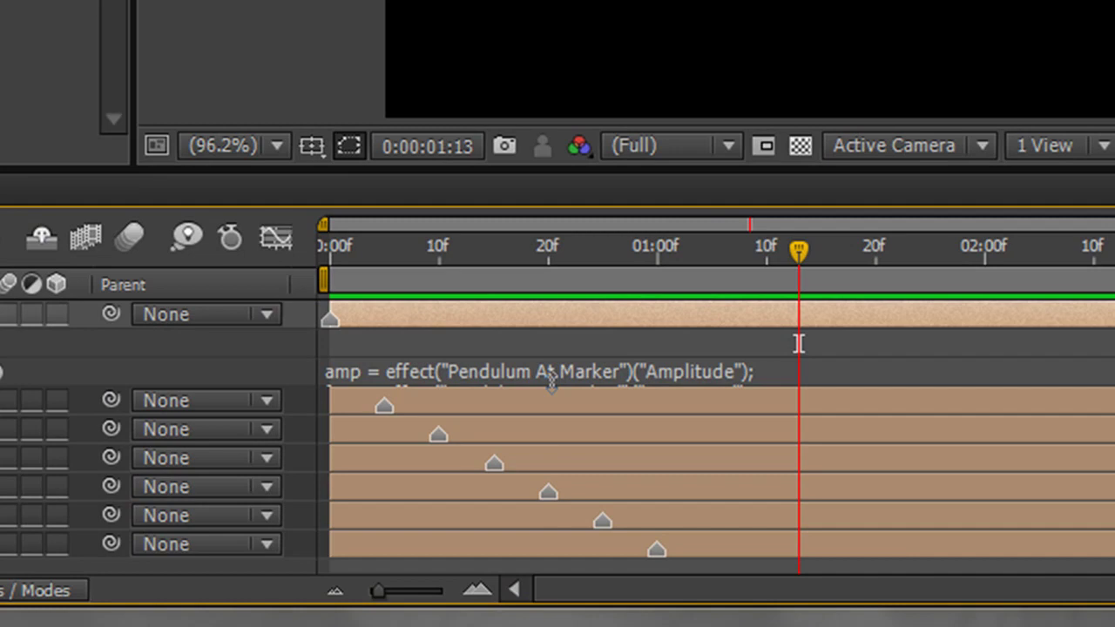
pyautogui.moveTo(551, 383); pyautogui.dragTo(552, 570)
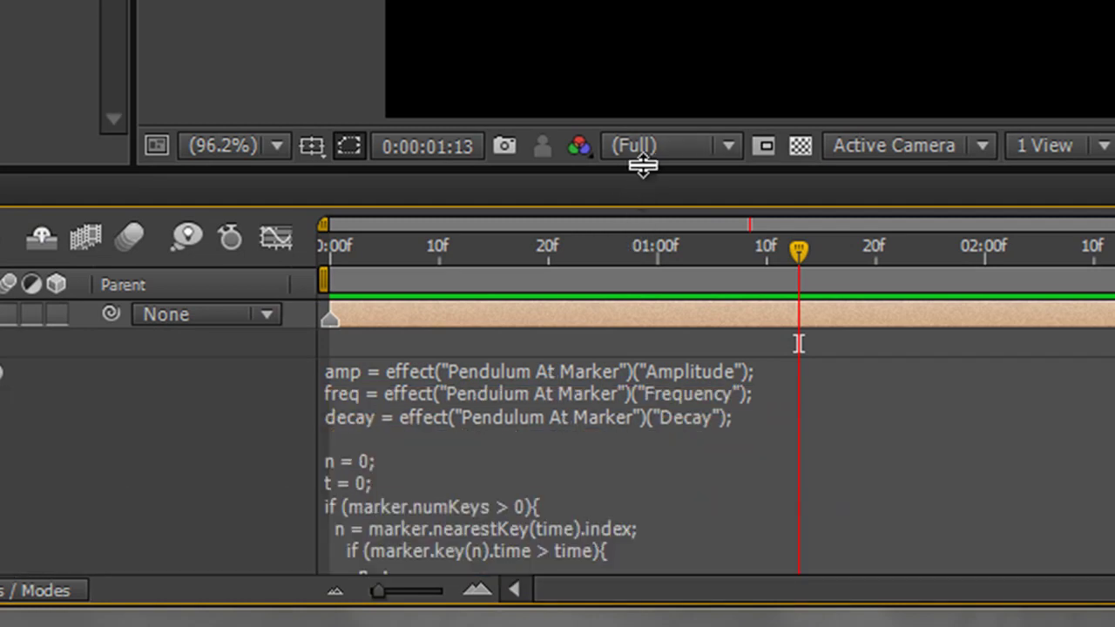
pyautogui.moveTo(642, 167); pyautogui.dragTo(642, 0)
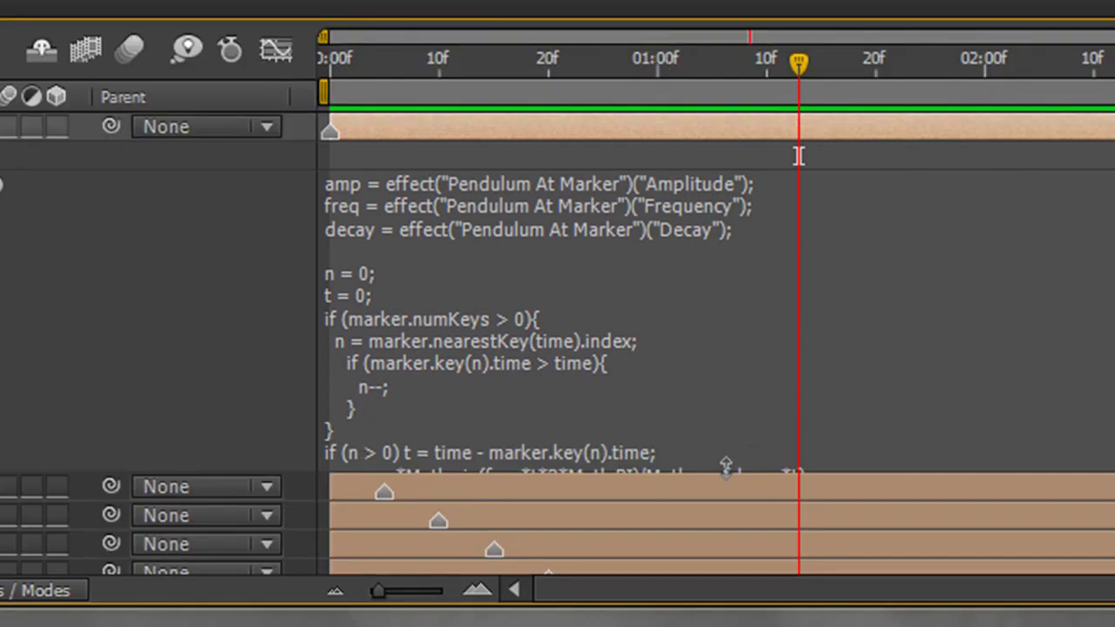
pyautogui.moveTo(725, 466); pyautogui.dragTo(665, 607)
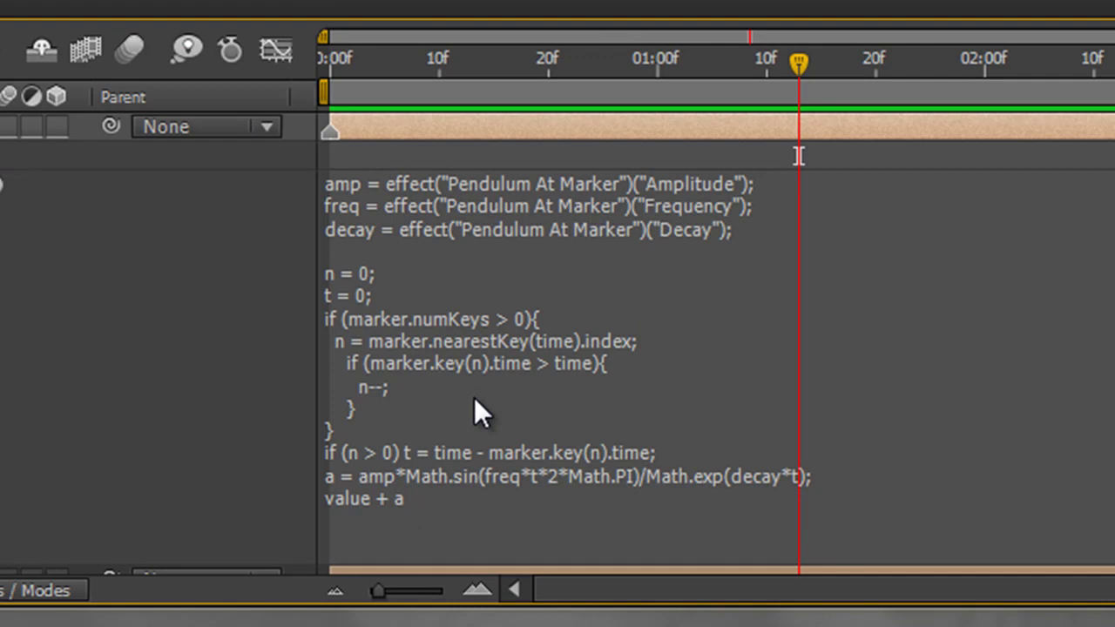
pyautogui.click(486, 203)
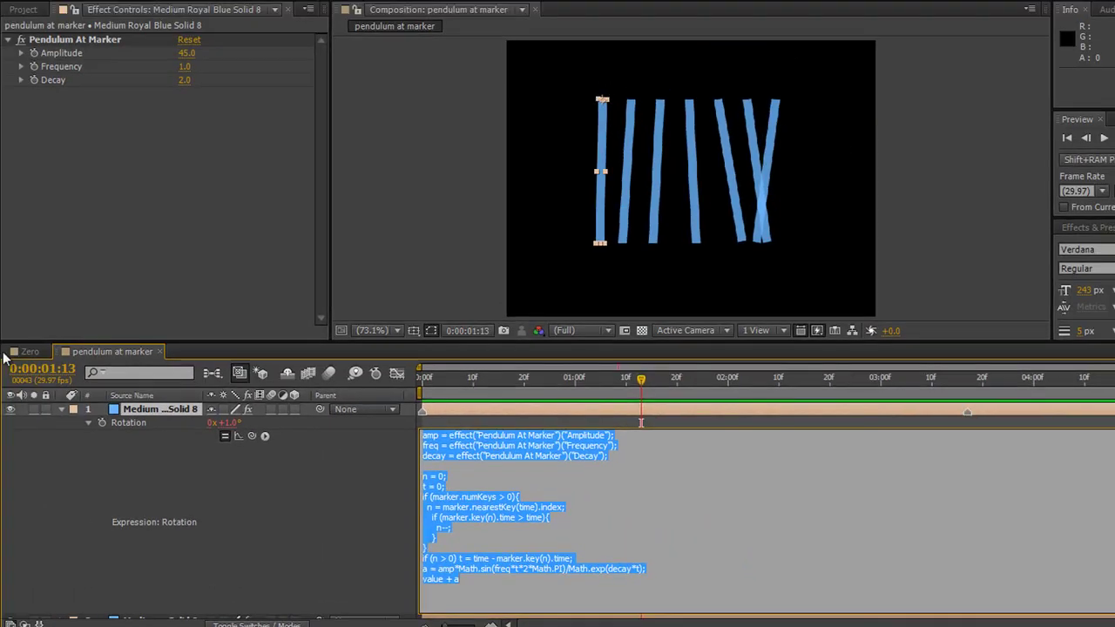
# In the Zero comp, give Rotation Control's X Rotation the Pendulum At Marker expression starting amp = effect("Pendulum At Marker")("Amplitude");.
pyautogui.press('KP_Enter')
pyautogui.click(29, 352)
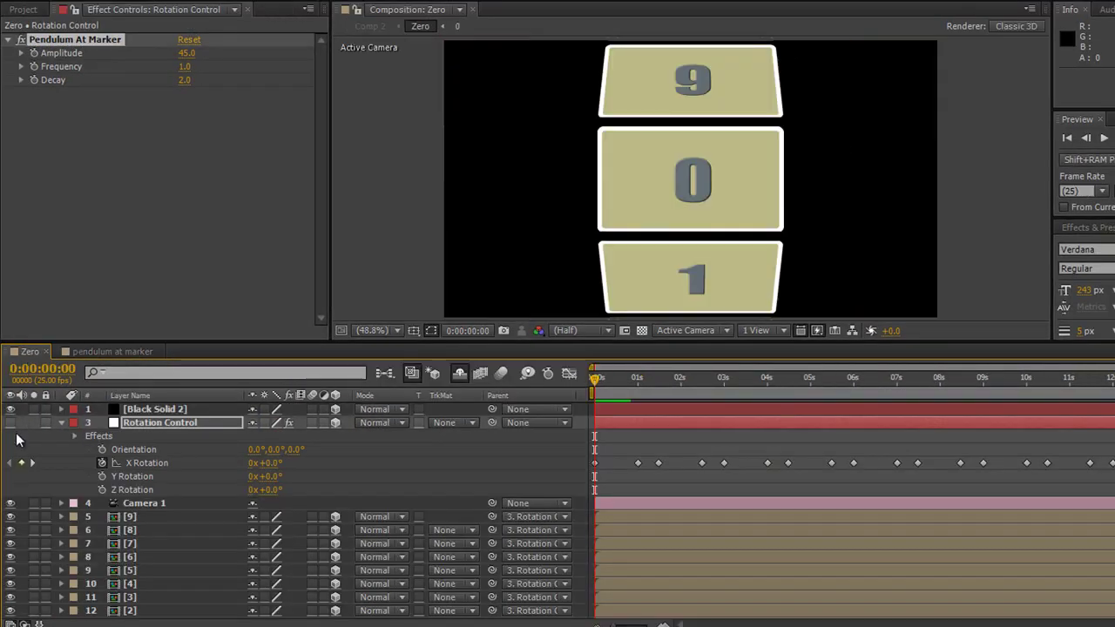
pyautogui.click(148, 422)
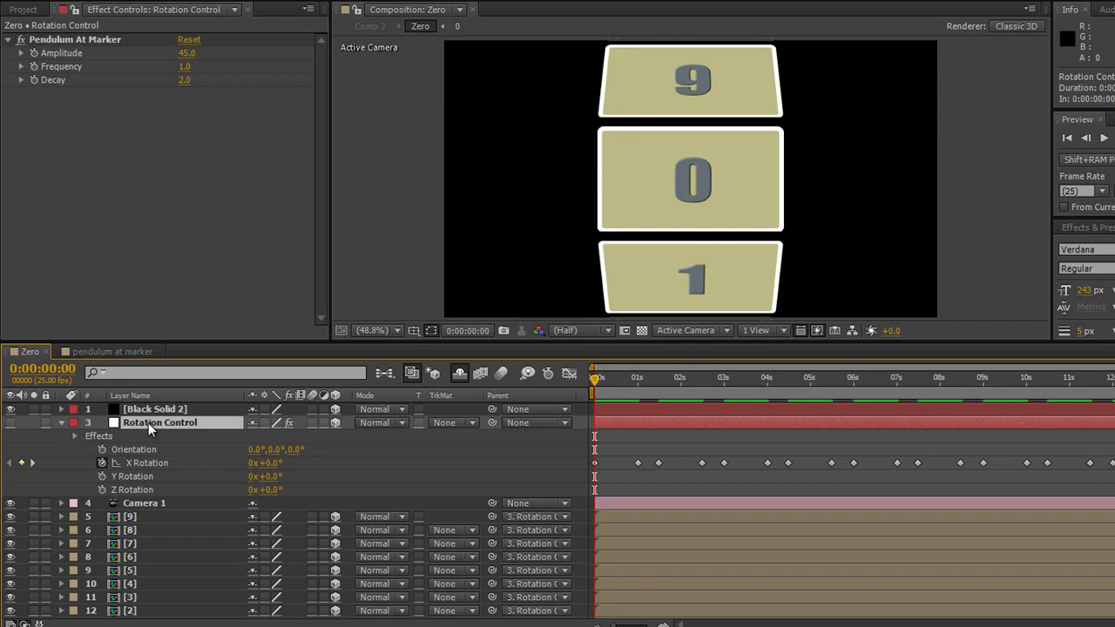
pyautogui.keyDown('alt'); pyautogui.click(101, 467); pyautogui.keyUp('alt')
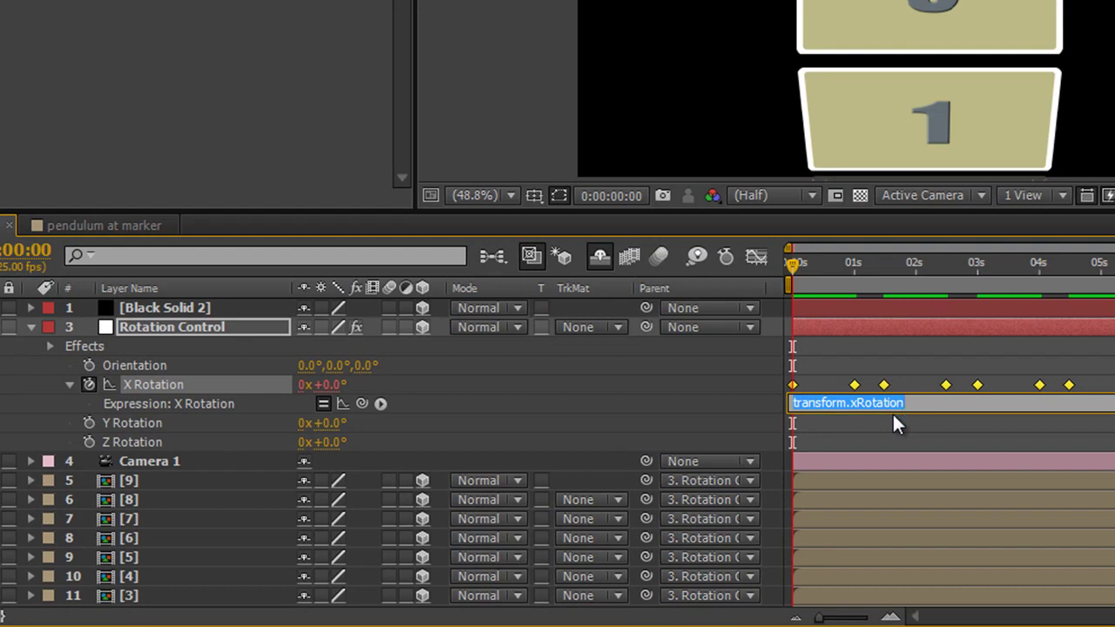
pyautogui.write('value + a')
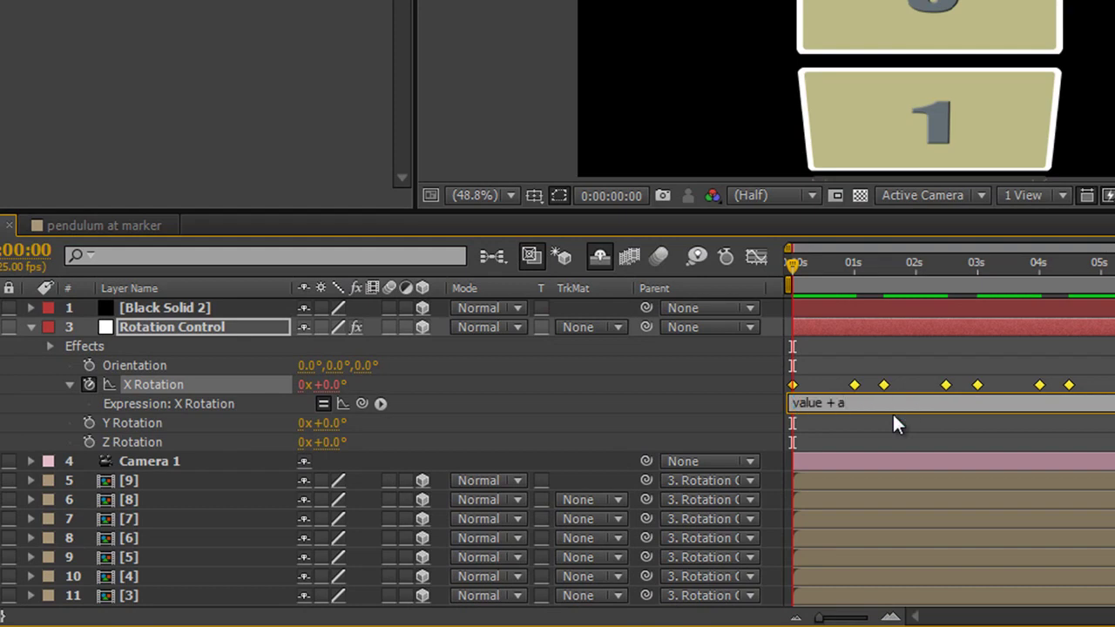
pyautogui.click(917, 460)
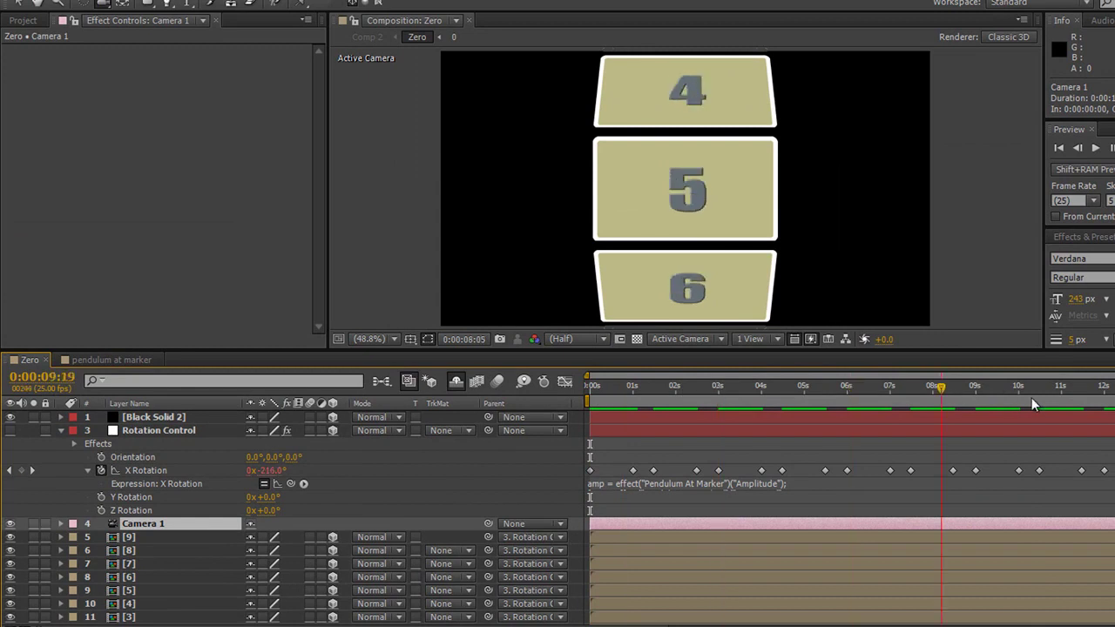
pyautogui.moveTo(1032, 397); pyautogui.dragTo(316, 507)
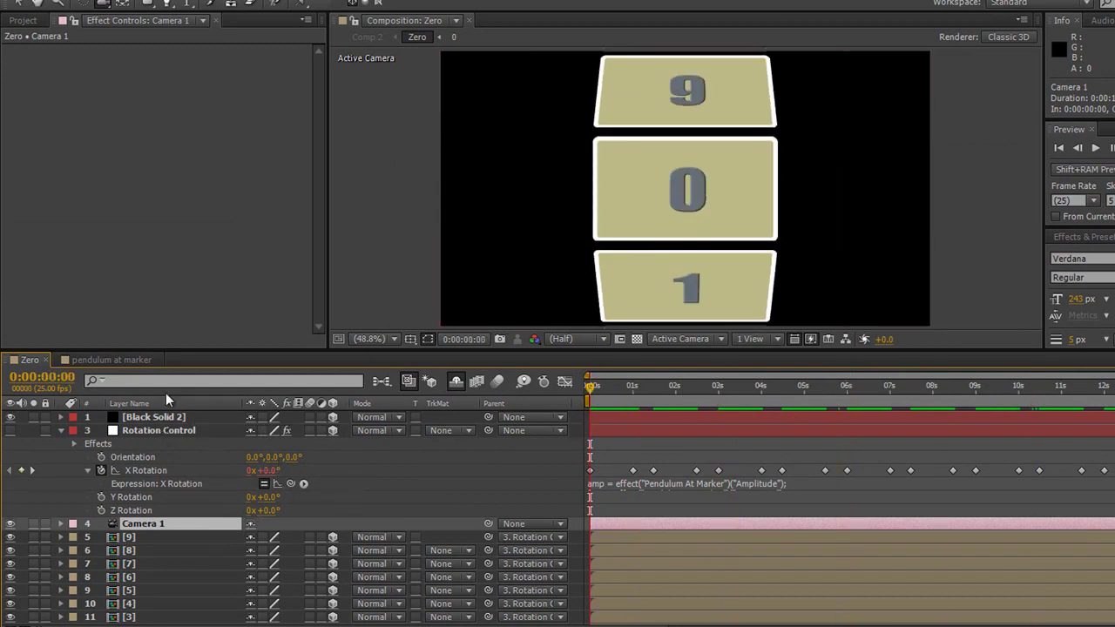
# Enlarge the composition view and move to Rotation Control's first X Rotation keyframe at 0:00:01:00.
pyautogui.click(174, 430)
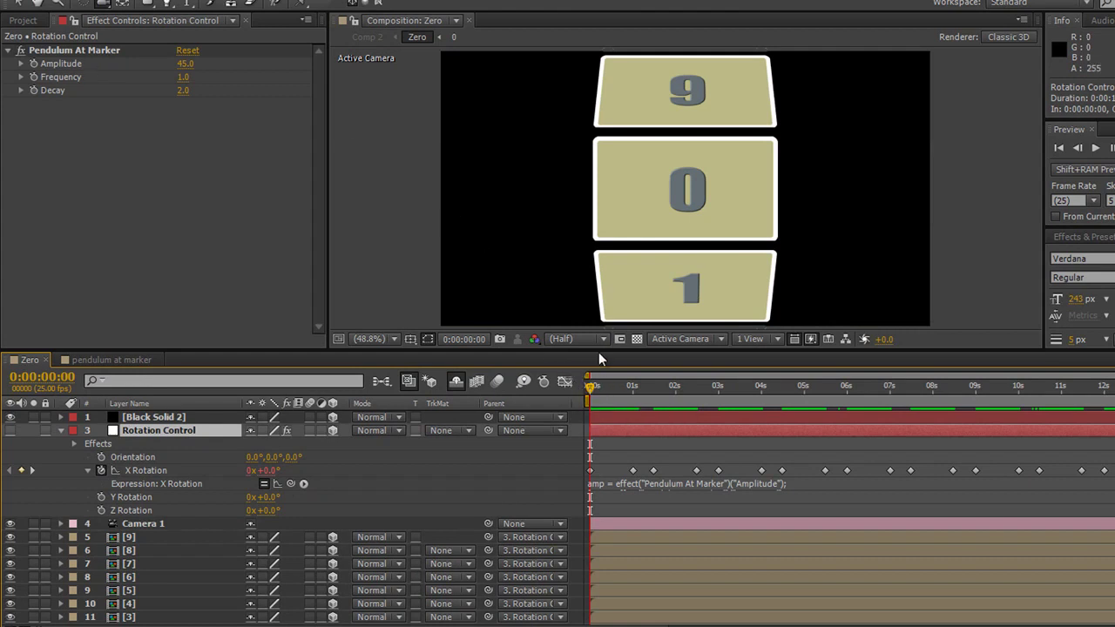
pyautogui.moveTo(599, 352); pyautogui.dragTo(600, 405)
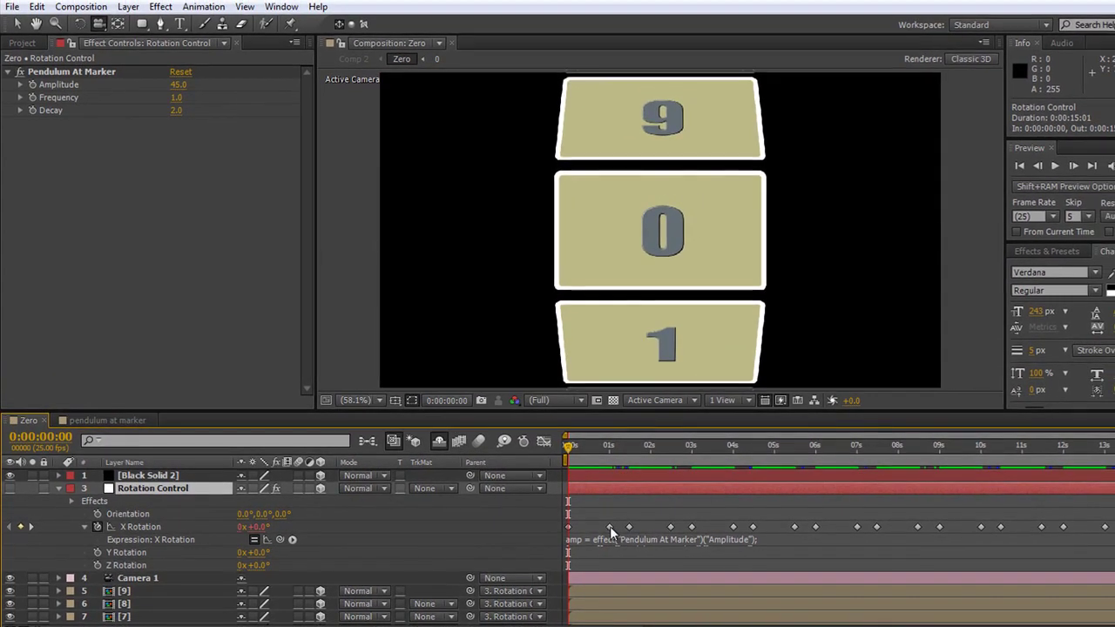
pyautogui.moveTo(610, 536)
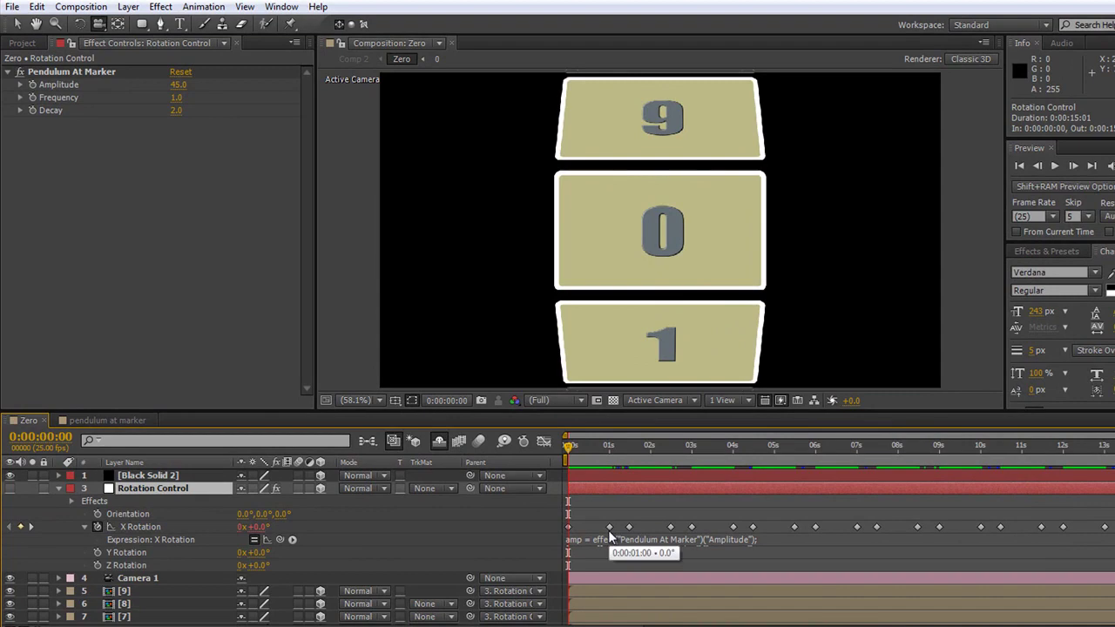
pyautogui.click(31, 527)
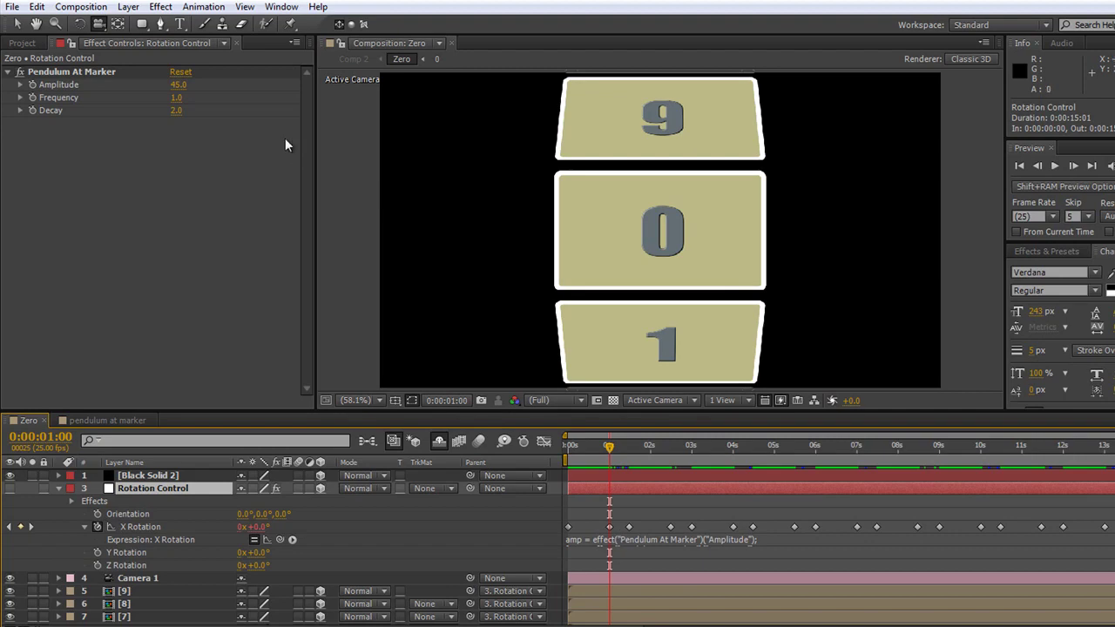
# Add a Rotation Control layer marker at each stopping X Rotation keyframe from 0:00:01:00 through 0:00:13:00.
pyautogui.click(130, 8)
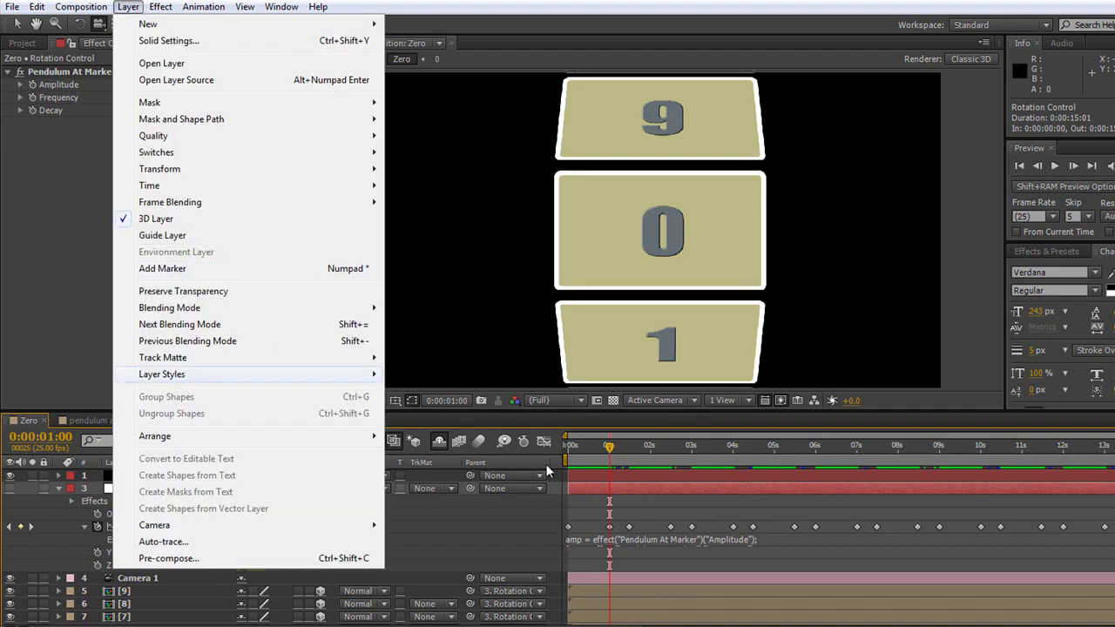
pyautogui.click(608, 449)
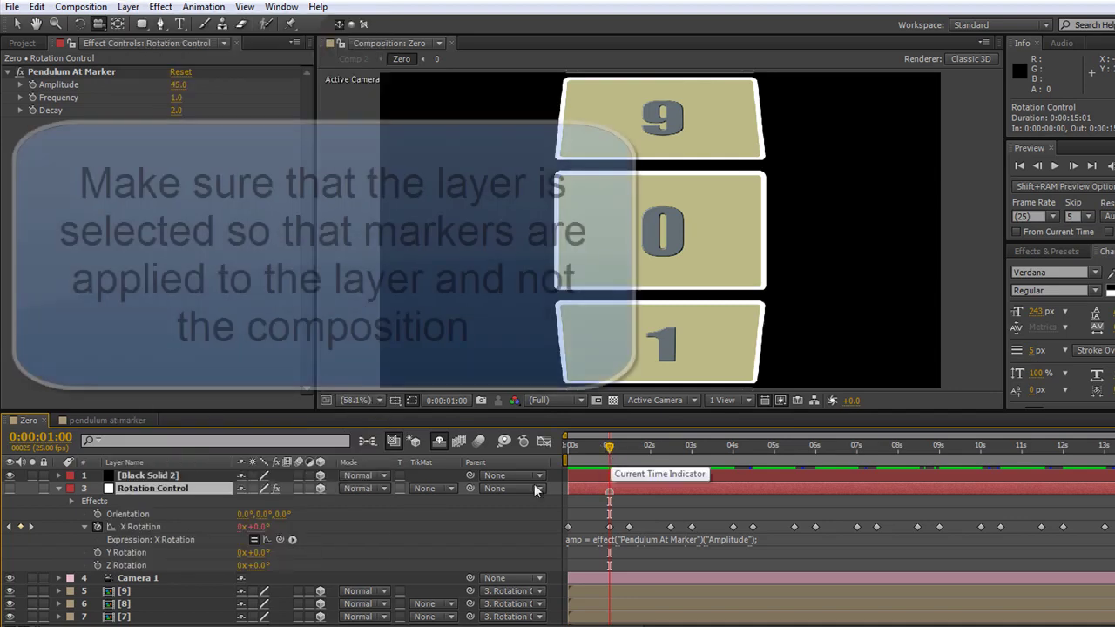
pyautogui.click(32, 527)
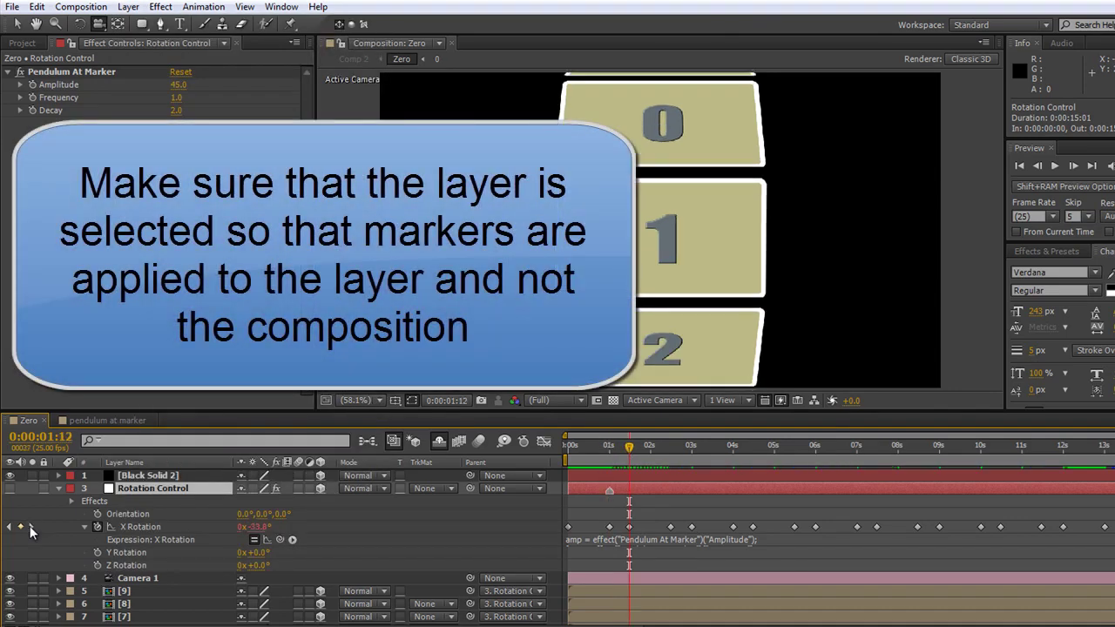
pyautogui.click(32, 528)
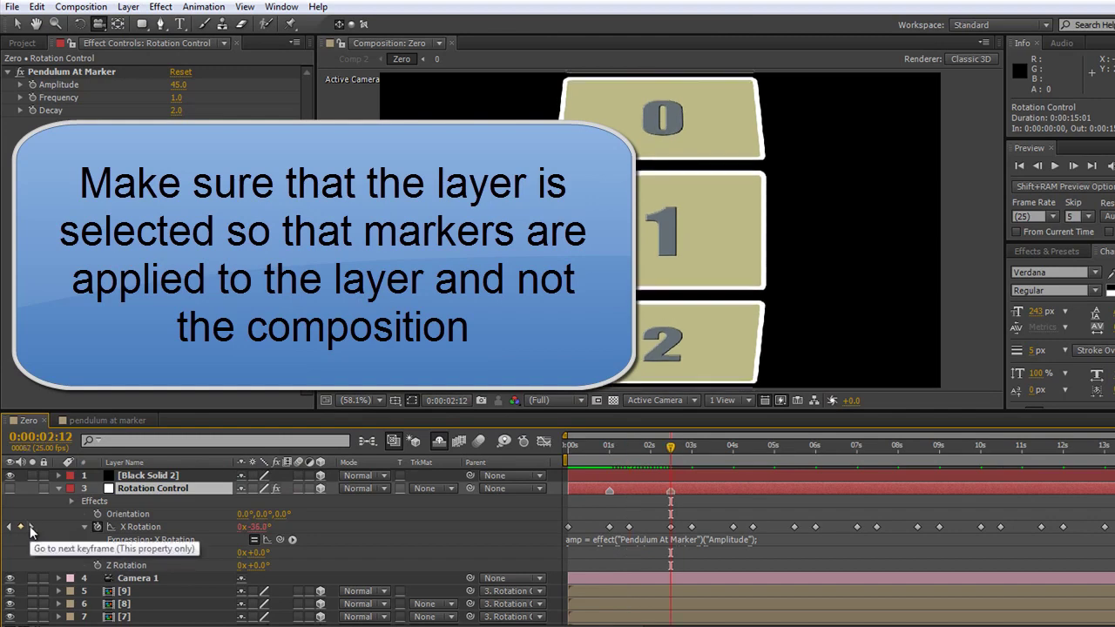
pyautogui.click(31, 528)
pyautogui.click(32, 528)
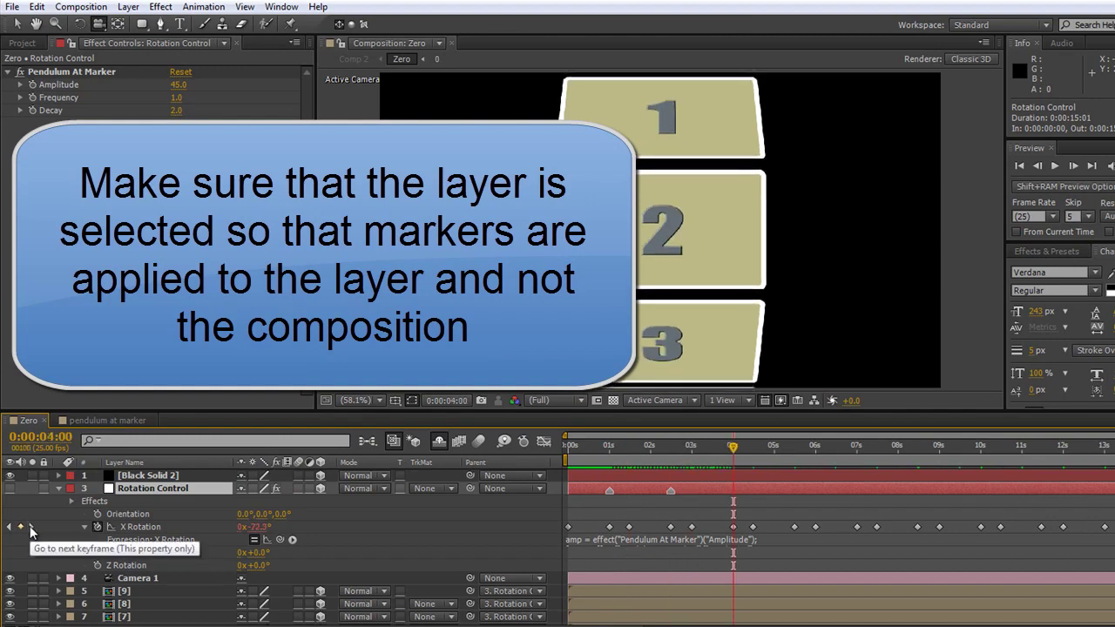
pyautogui.click(31, 528)
pyautogui.click(32, 528)
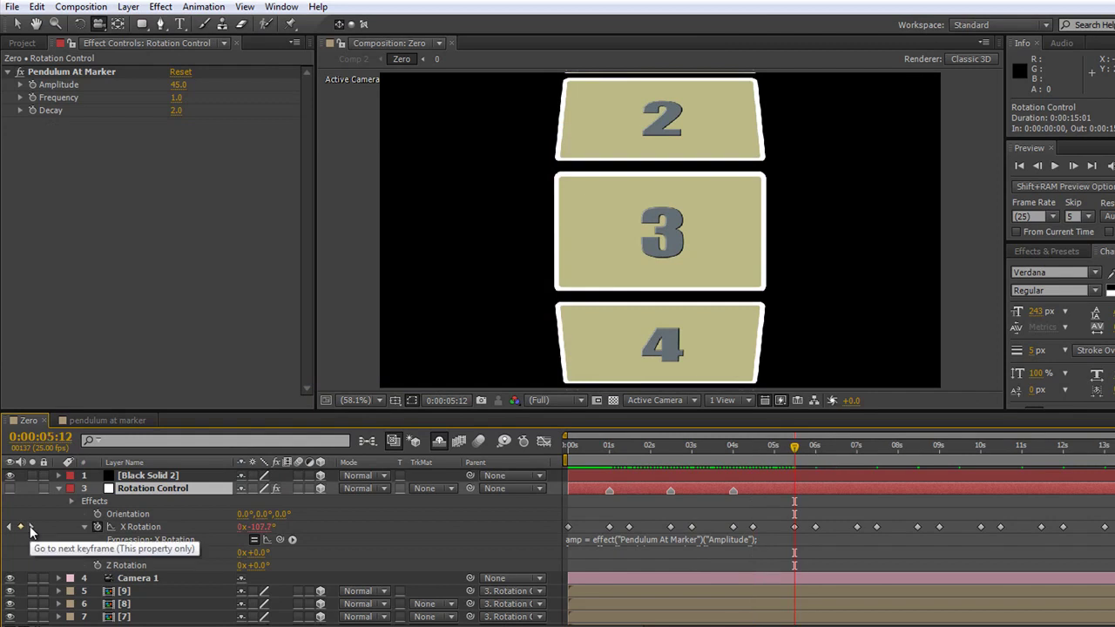
pyautogui.click(32, 528)
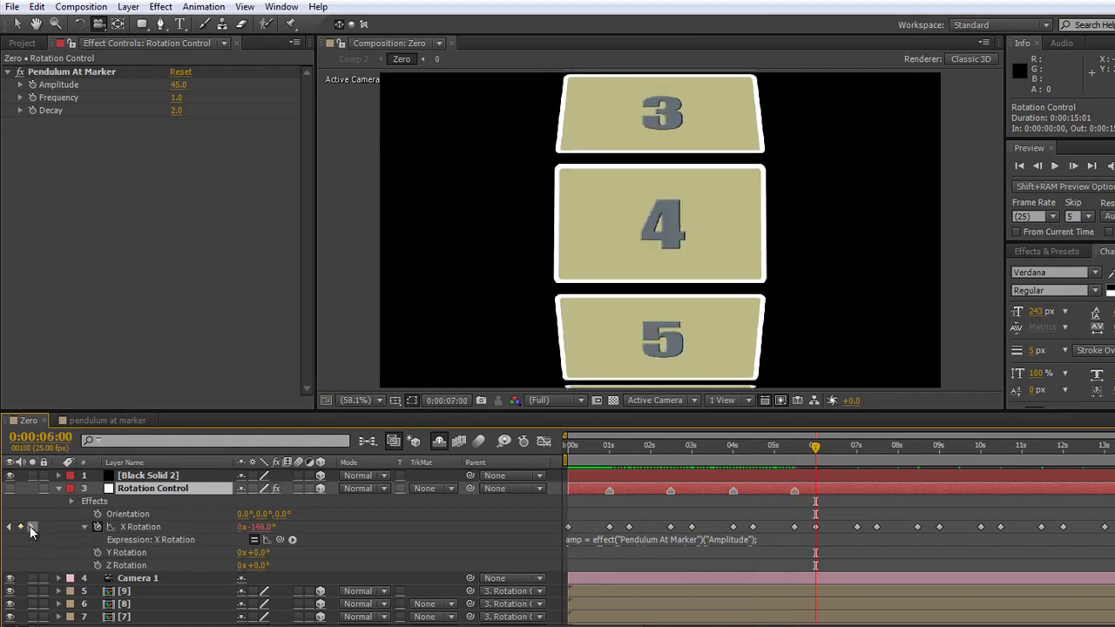
pyautogui.click(32, 528)
pyautogui.click(31, 528)
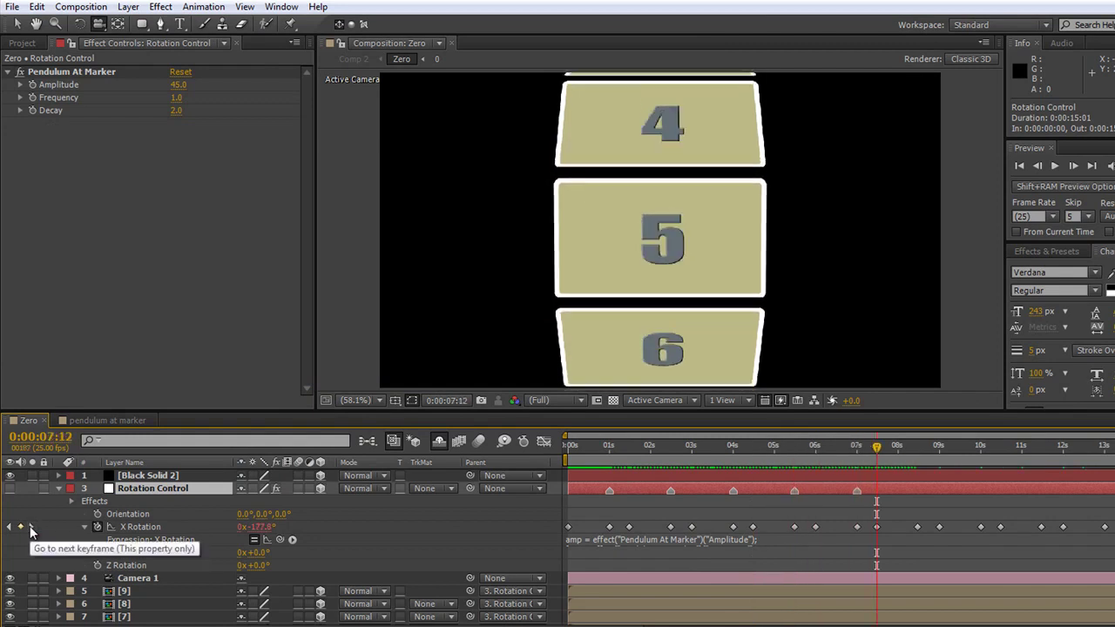
pyautogui.click(31, 528)
pyautogui.click(32, 528)
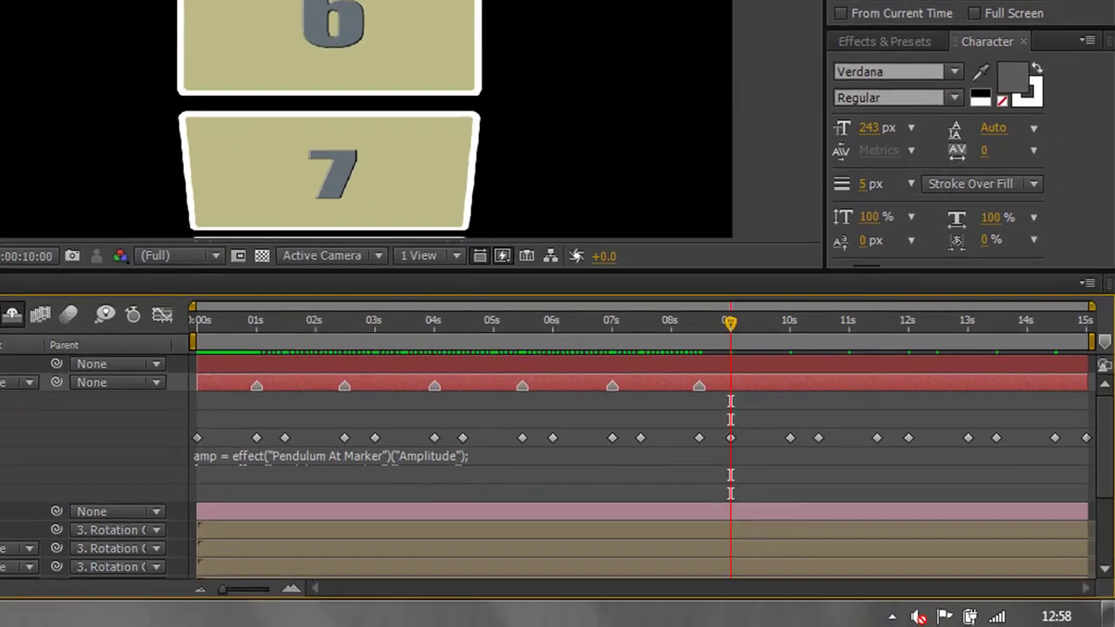
pyautogui.press('k')
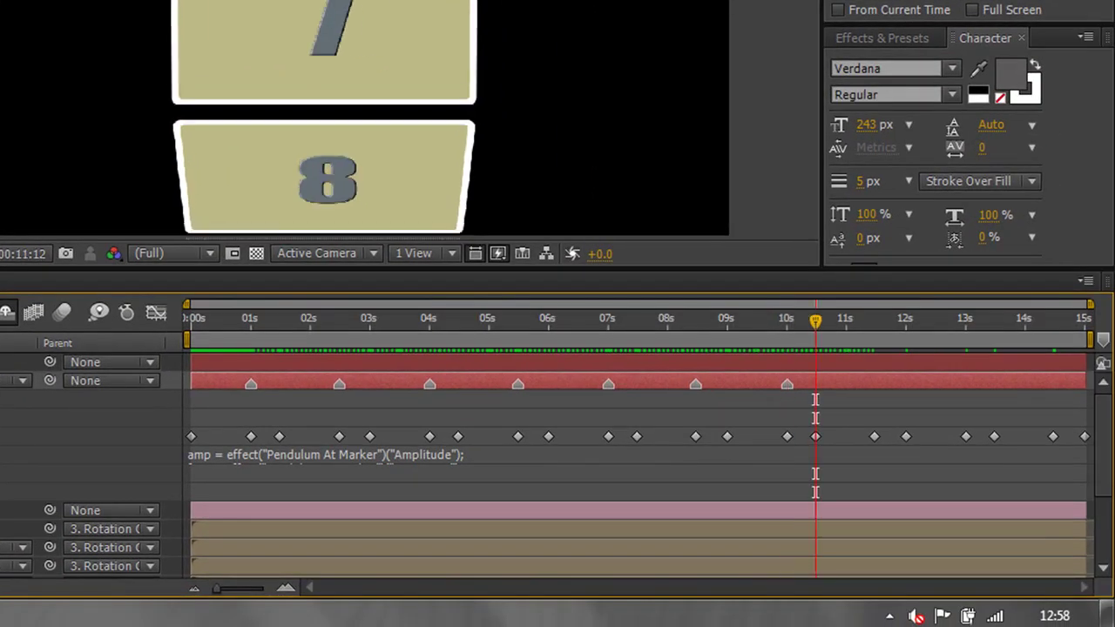
pyautogui.press('k')
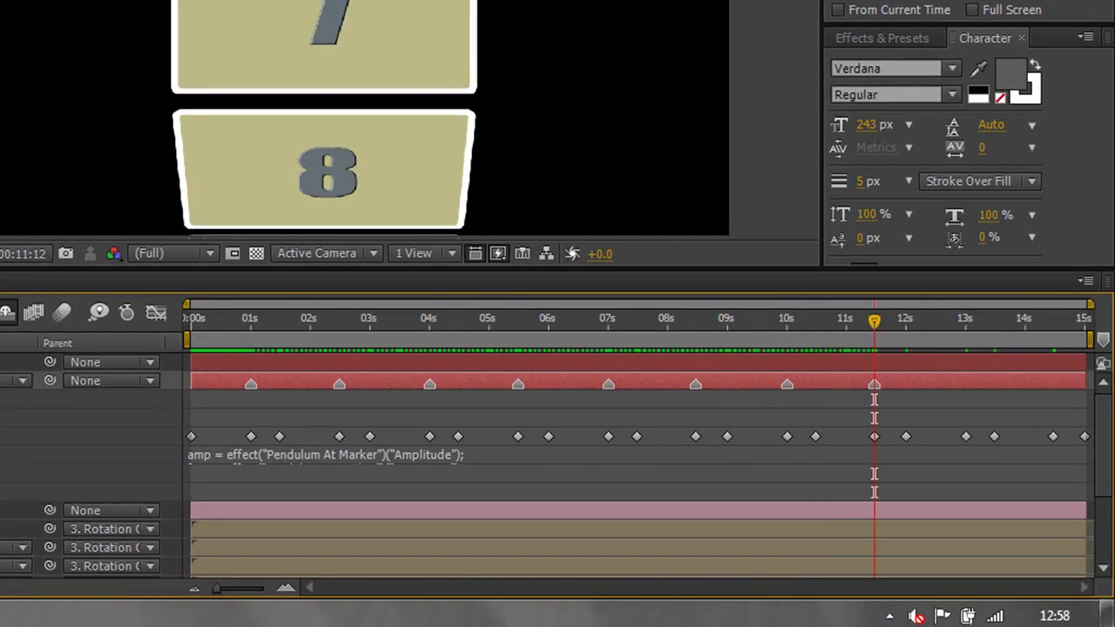
pyautogui.press('k')
pyautogui.press('k')
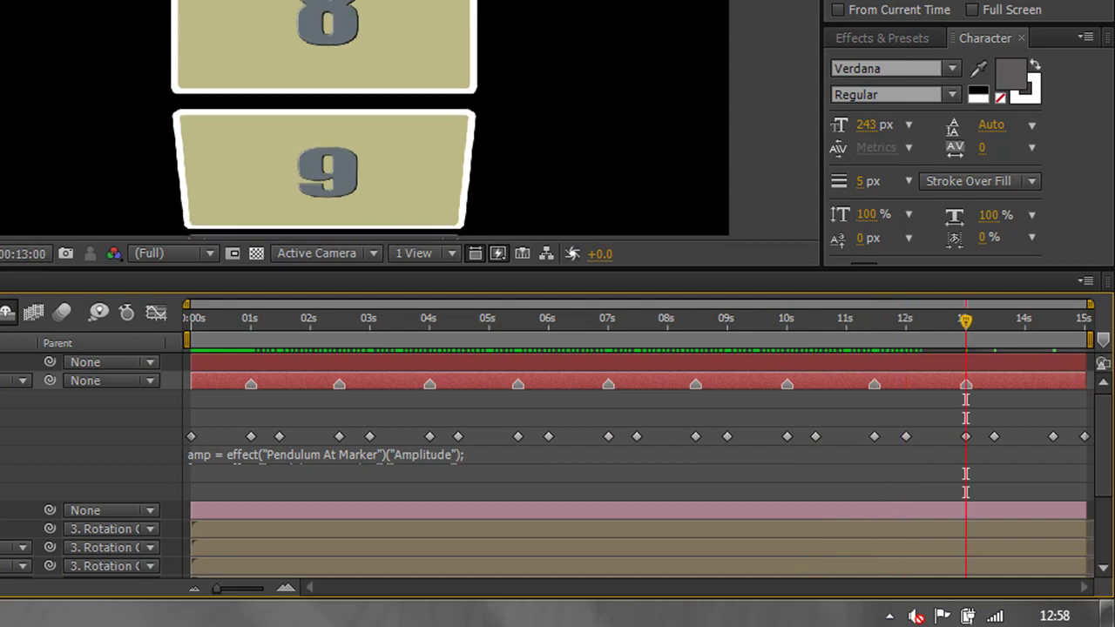
pyautogui.press('k')
pyautogui.press('k')
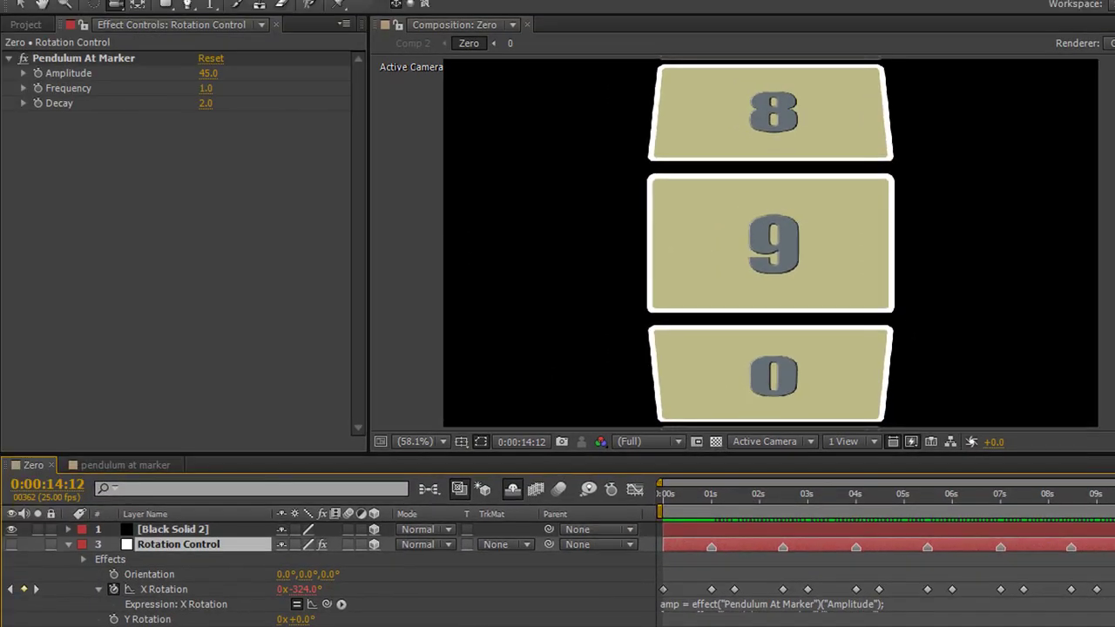
pyautogui.press('space')
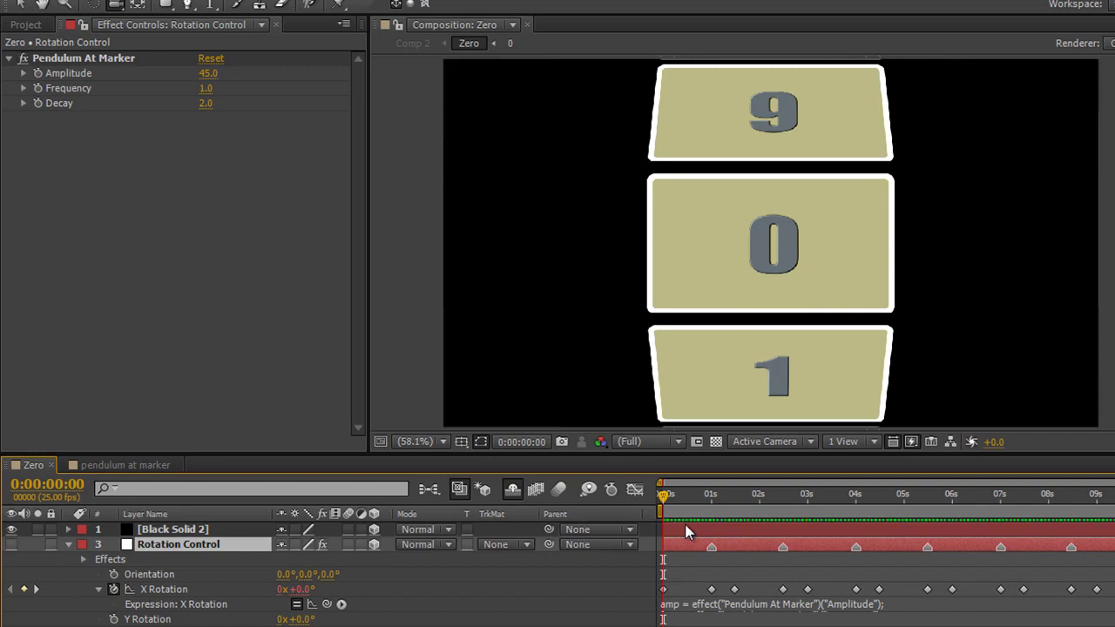
pyautogui.press('space')
# Set Pendulum At Marker to Amplitude 11.0, Frequency 5.9 and Decay 5.1.
pyautogui.click(207, 73)
pyautogui.write('12')
pyautogui.press('Return')
pyautogui.moveTo(182, 73); pyautogui.dragTo(178, 73)
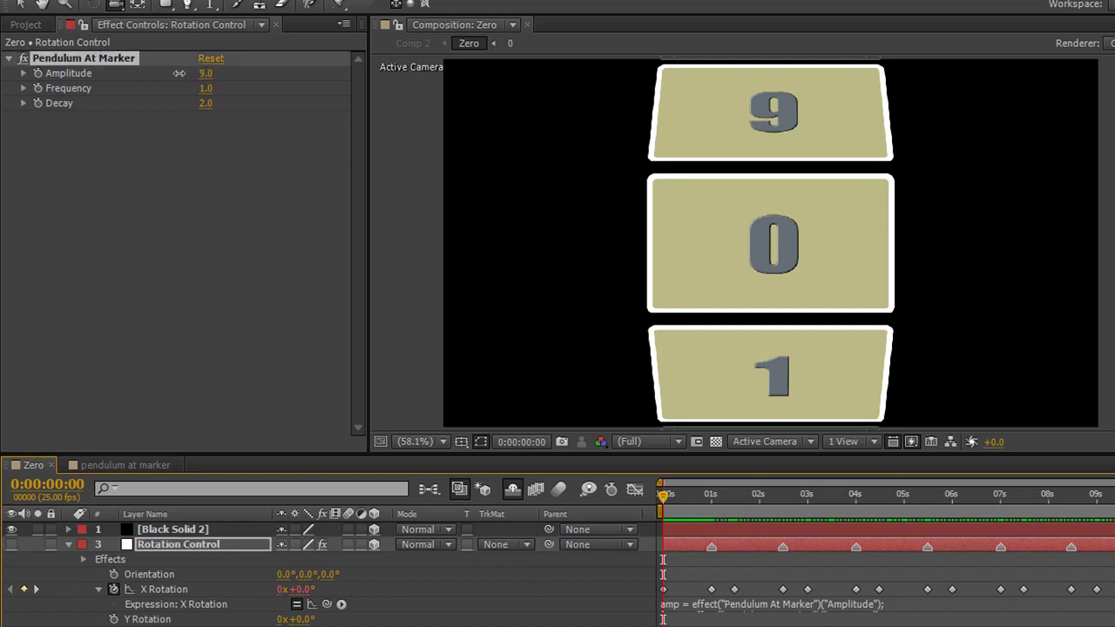
pyautogui.click(193, 155)
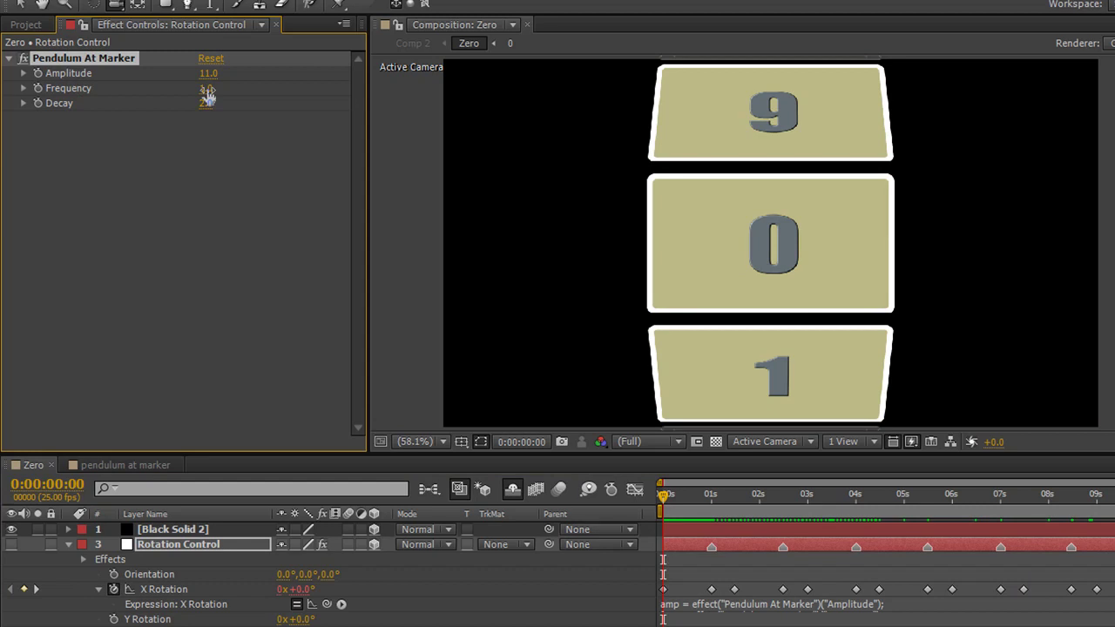
pyautogui.moveTo(208, 96); pyautogui.dragTo(261, 99)
pyautogui.moveTo(209, 110); pyautogui.dragTo(241, 114)
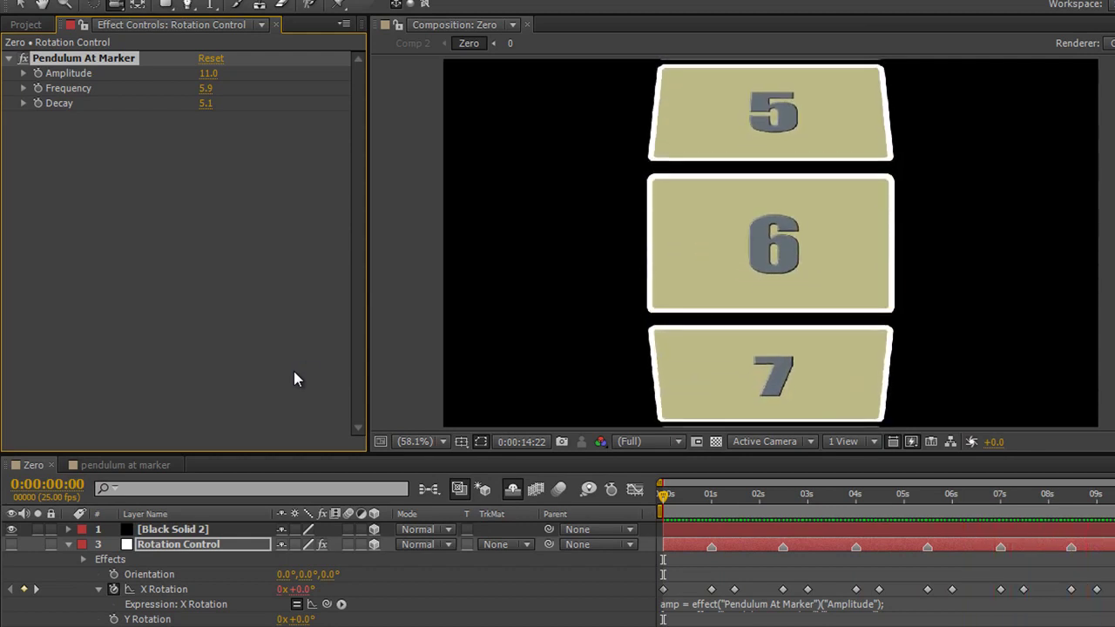
# Stop the preview and orbit the camera for a side view of the card drum.
pyautogui.press('space')
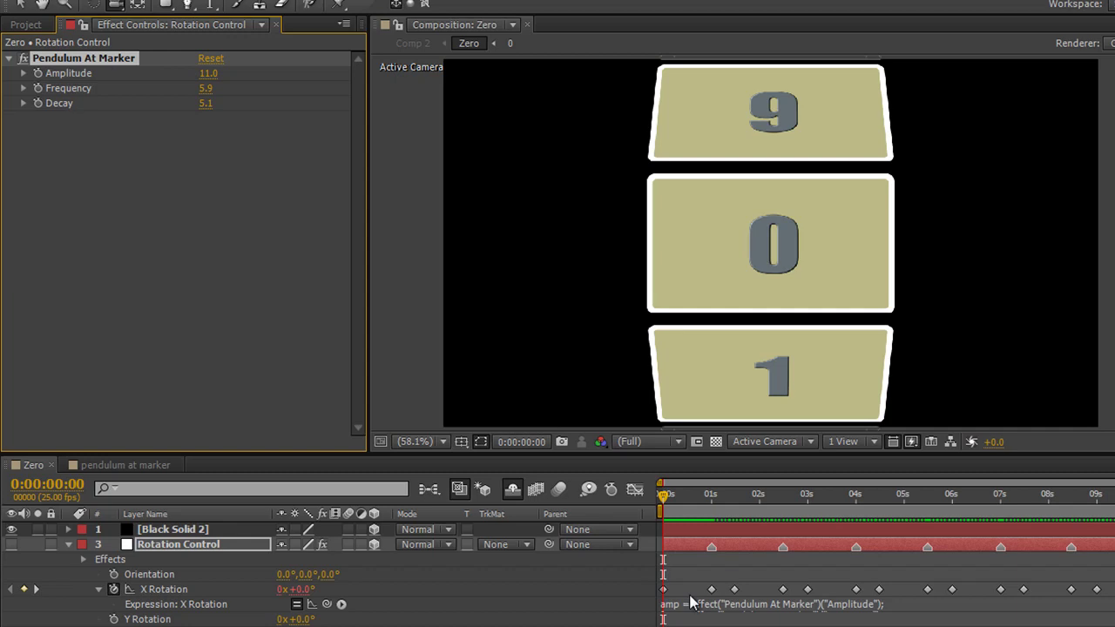
pyautogui.moveTo(557, 356); pyautogui.dragTo(760, 283)
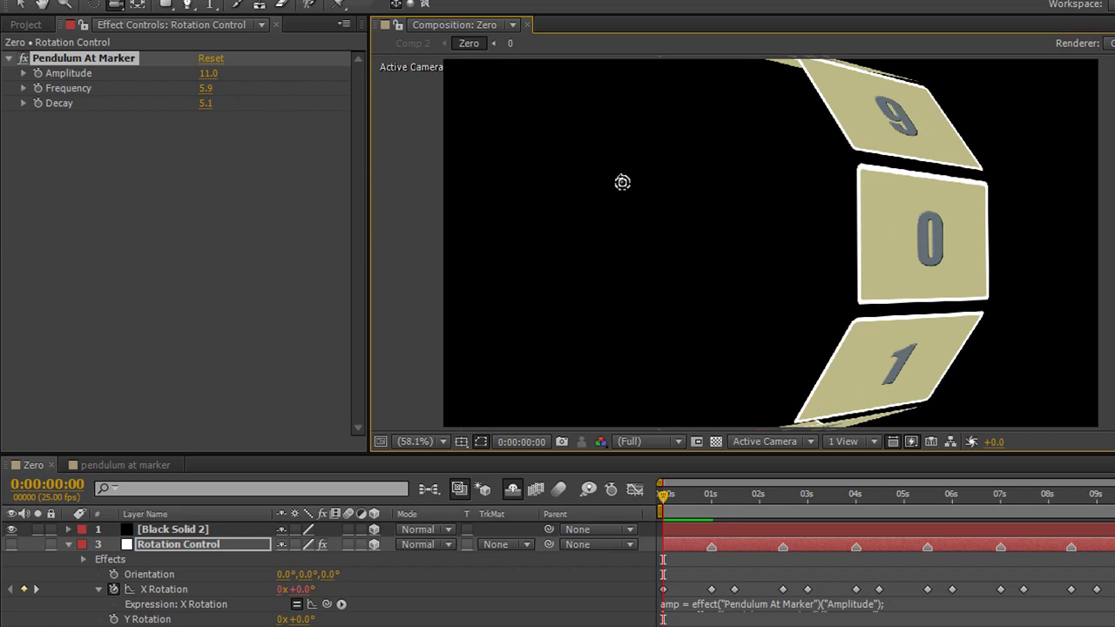
# Orbit the camera further so cards 8, 9, 0 and 1 stand upright on the drum.
pyautogui.moveTo(620, 181); pyautogui.dragTo(627, 204)
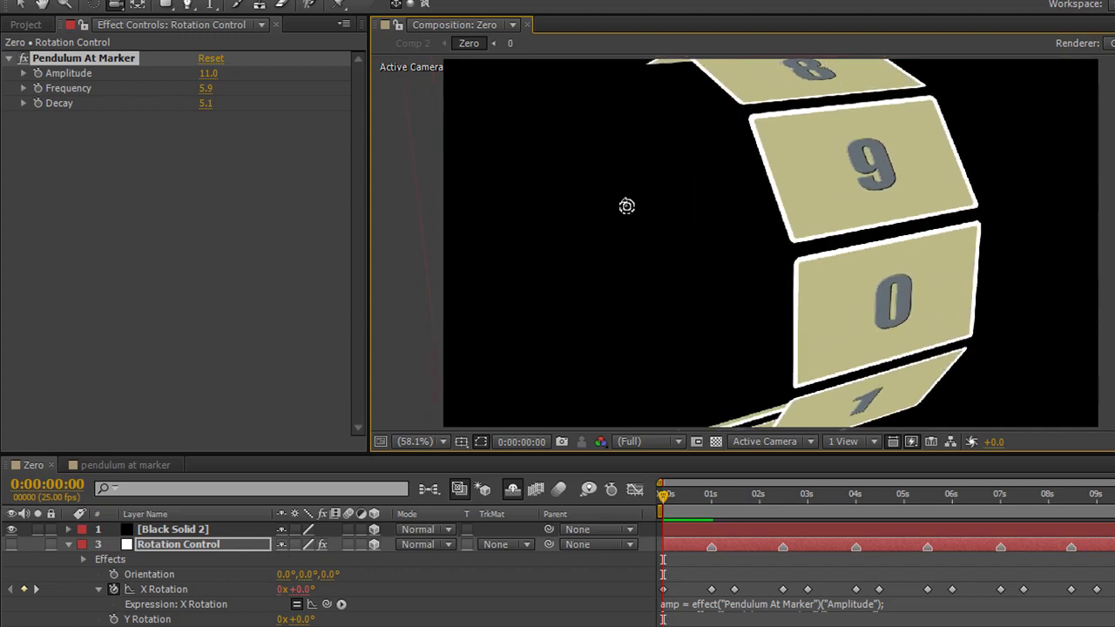